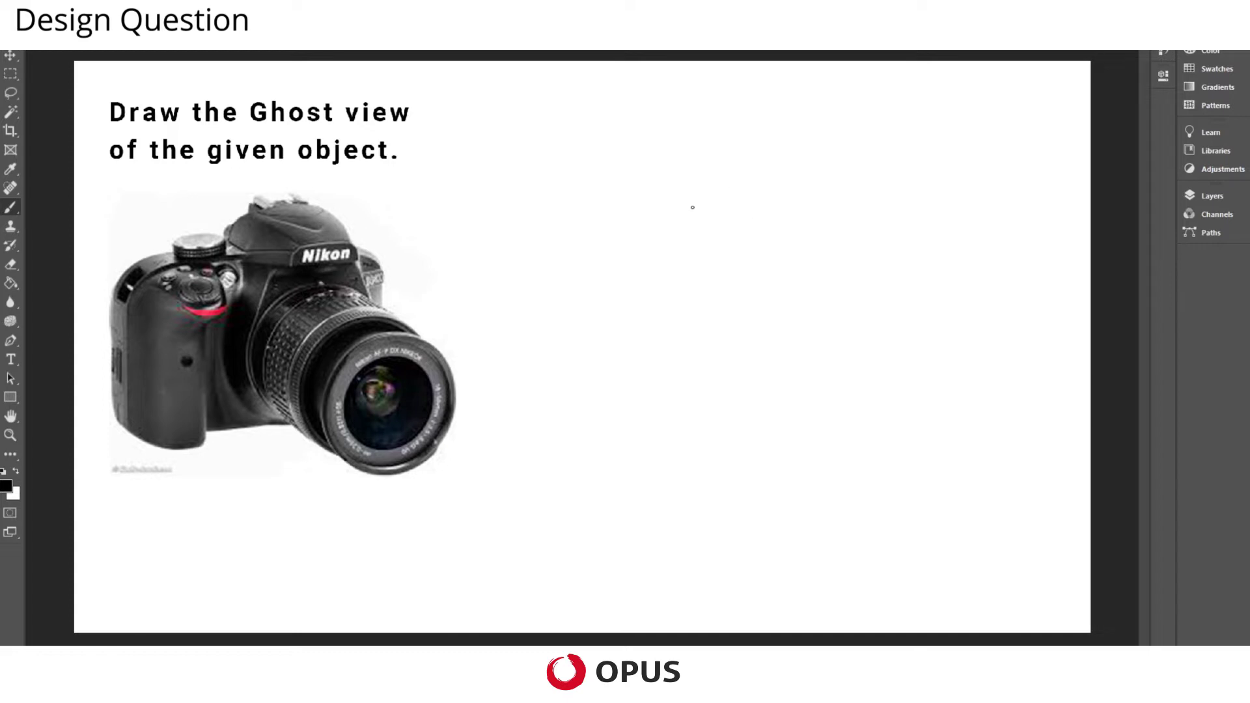
- Sketch the top edges of a perspective box for the camera body on the blank area beside the photo
{"action": "mouse_move", "coordinate": [641, 217]}
{"action": "left_mouse_down"}
{"action": "mouse_move", "coordinate": [818, 194]}
{"action": "mouse_move", "coordinate": [957, 274]}
{"action": "mouse_move", "coordinate": [918, 426]}
{"action": "left_mouse_up"}
{"action": "left_click_drag", "start_coordinate": [920, 273], "coordinate": [913, 476]}
{"action": "left_click_drag", "start_coordinate": [928, 267], "coordinate": [917, 510]}
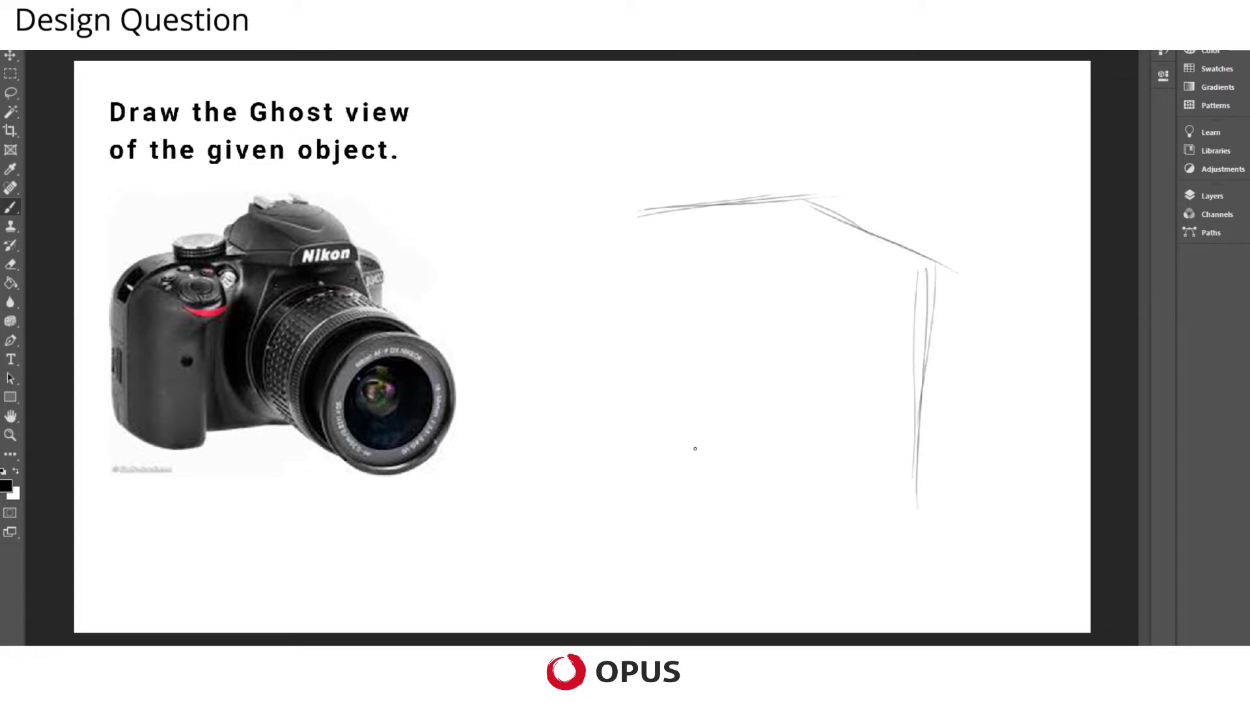
{"action": "mouse_move", "coordinate": [636, 426]}
{"action": "left_mouse_down"}
{"action": "mouse_move", "coordinate": [713, 457]}
{"action": "mouse_move", "coordinate": [626, 426]}
{"action": "mouse_move", "coordinate": [758, 511]}
{"action": "left_mouse_up"}
{"action": "left_click_drag", "start_coordinate": [918, 506], "coordinate": [753, 524]}
{"action": "left_click_drag", "start_coordinate": [746, 501], "coordinate": [881, 499]}
{"action": "key", "text": "ctrl+z"}
{"action": "key", "text": "ctrl+z"}
{"action": "key", "text": "ctrl+z"}
{"action": "key", "text": "ctrl+z"}
{"action": "key", "text": "ctrl+z"}
{"action": "key", "text": "ctrl+z"}
{"action": "key", "text": "ctrl+z"}
{"action": "key", "text": "ctrl+z"}
- Complete the perspective box of the camera body with its vertical edges, slanted corner edges, bottom edges and a light front top line
{"action": "left_click_drag", "start_coordinate": [876, 238], "coordinate": [877, 463]}
{"action": "mouse_move", "coordinate": [694, 451]}
{"action": "left_mouse_down"}
{"action": "mouse_move", "coordinate": [870, 417]}
{"action": "mouse_move", "coordinate": [878, 430]}
{"action": "left_mouse_up"}
{"action": "mouse_move", "coordinate": [800, 195]}
{"action": "left_mouse_down"}
{"action": "mouse_move", "coordinate": [900, 233]}
{"action": "mouse_move", "coordinate": [865, 219]}
{"action": "mouse_move", "coordinate": [887, 412]}
{"action": "left_mouse_up"}
{"action": "left_click_drag", "start_coordinate": [872, 233], "coordinate": [764, 247]}
{"action": "left_click_drag", "start_coordinate": [925, 238], "coordinate": [724, 253]}
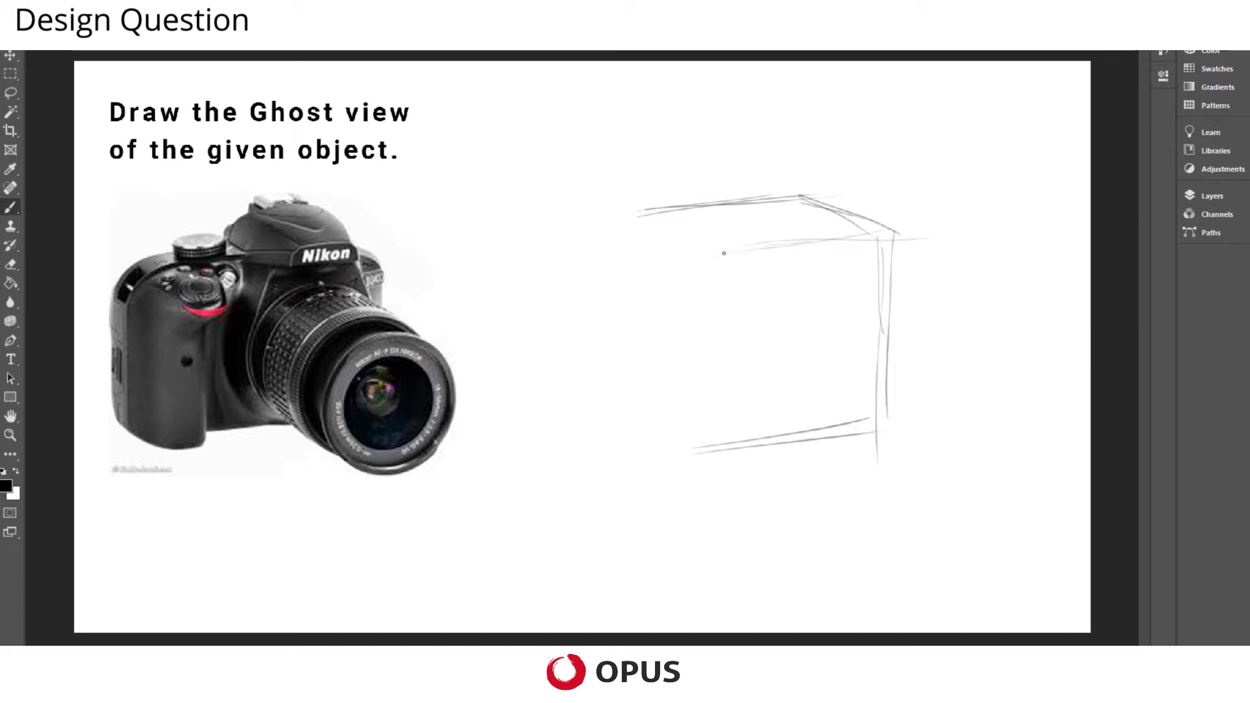
{"action": "mouse_move", "coordinate": [643, 290]}
{"action": "left_mouse_down"}
{"action": "mouse_move", "coordinate": [639, 448]}
{"action": "mouse_move", "coordinate": [832, 432]}
{"action": "left_mouse_up"}
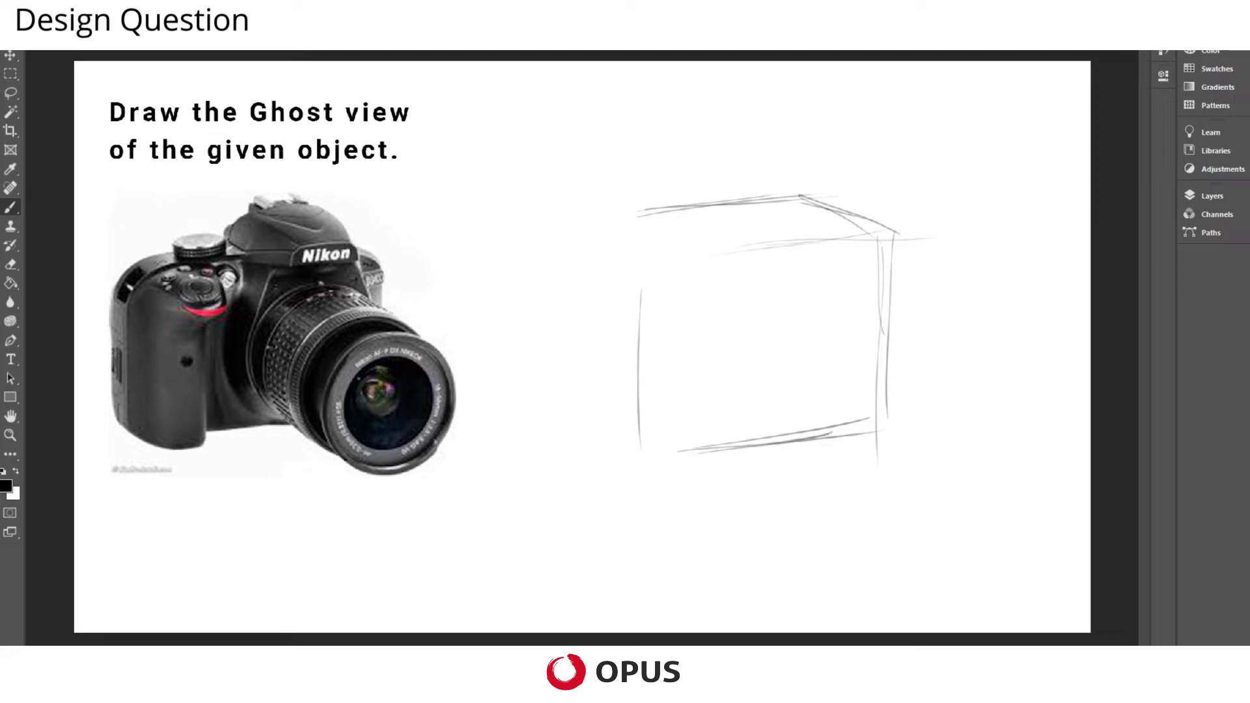
{"action": "mouse_move", "coordinate": [687, 453]}
{"action": "left_mouse_down"}
{"action": "mouse_move", "coordinate": [601, 366]}
{"action": "mouse_move", "coordinate": [610, 399]}
{"action": "left_mouse_up"}
{"action": "mouse_move", "coordinate": [632, 207]}
{"action": "left_mouse_down"}
{"action": "mouse_move", "coordinate": [625, 428]}
{"action": "mouse_move", "coordinate": [667, 448]}
{"action": "mouse_move", "coordinate": [882, 423]}
{"action": "mouse_move", "coordinate": [866, 398]}
{"action": "mouse_move", "coordinate": [938, 365]}
{"action": "left_mouse_up"}
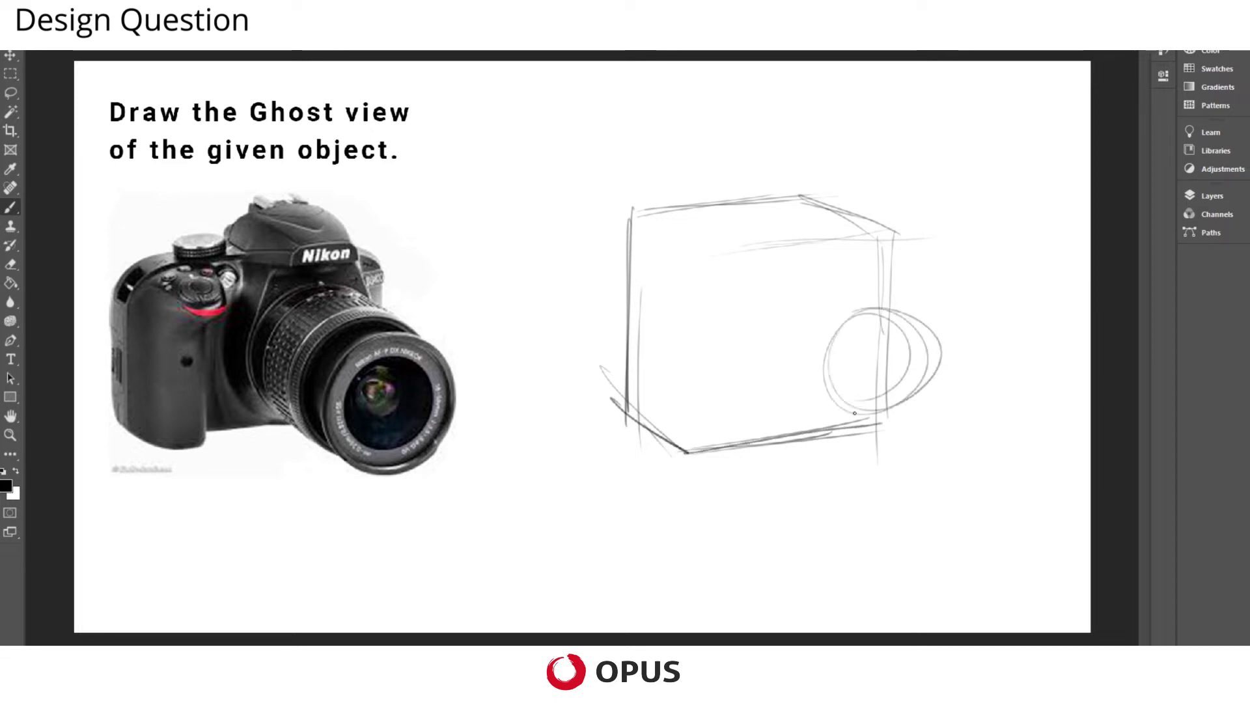
- Undo the trial lens circles and sketch the lens as a larger cylinder projecting from the lower front corner of the box
{"action": "key", "text": "ctrl+z"}
{"action": "key", "text": "ctrl+z"}
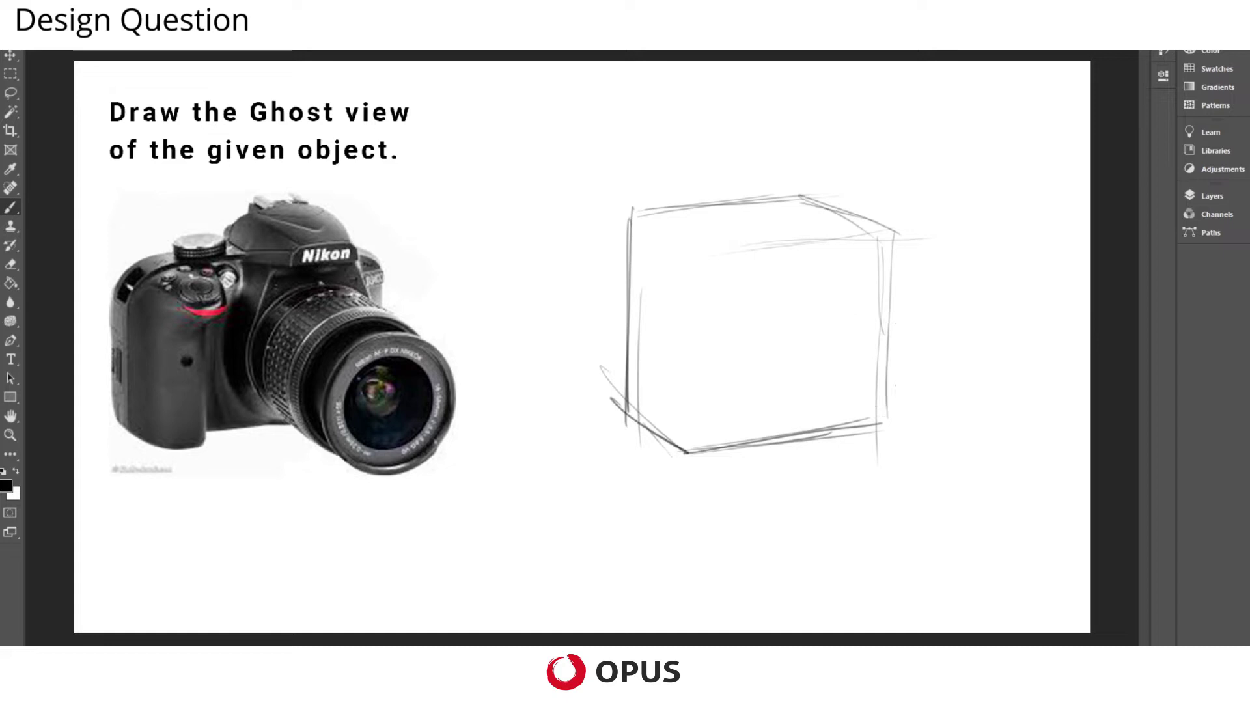
{"action": "mouse_move", "coordinate": [881, 417]}
{"action": "left_mouse_down"}
{"action": "mouse_move", "coordinate": [853, 410]}
{"action": "mouse_move", "coordinate": [901, 358]}
{"action": "mouse_move", "coordinate": [941, 372]}
{"action": "mouse_move", "coordinate": [945, 385]}
{"action": "left_mouse_up"}
{"action": "mouse_move", "coordinate": [882, 311]}
{"action": "left_mouse_down"}
{"action": "mouse_move", "coordinate": [933, 334]}
{"action": "mouse_move", "coordinate": [841, 304]}
{"action": "mouse_move", "coordinate": [807, 356]}
{"action": "mouse_move", "coordinate": [830, 320]}
{"action": "mouse_move", "coordinate": [844, 422]}
{"action": "left_mouse_up"}
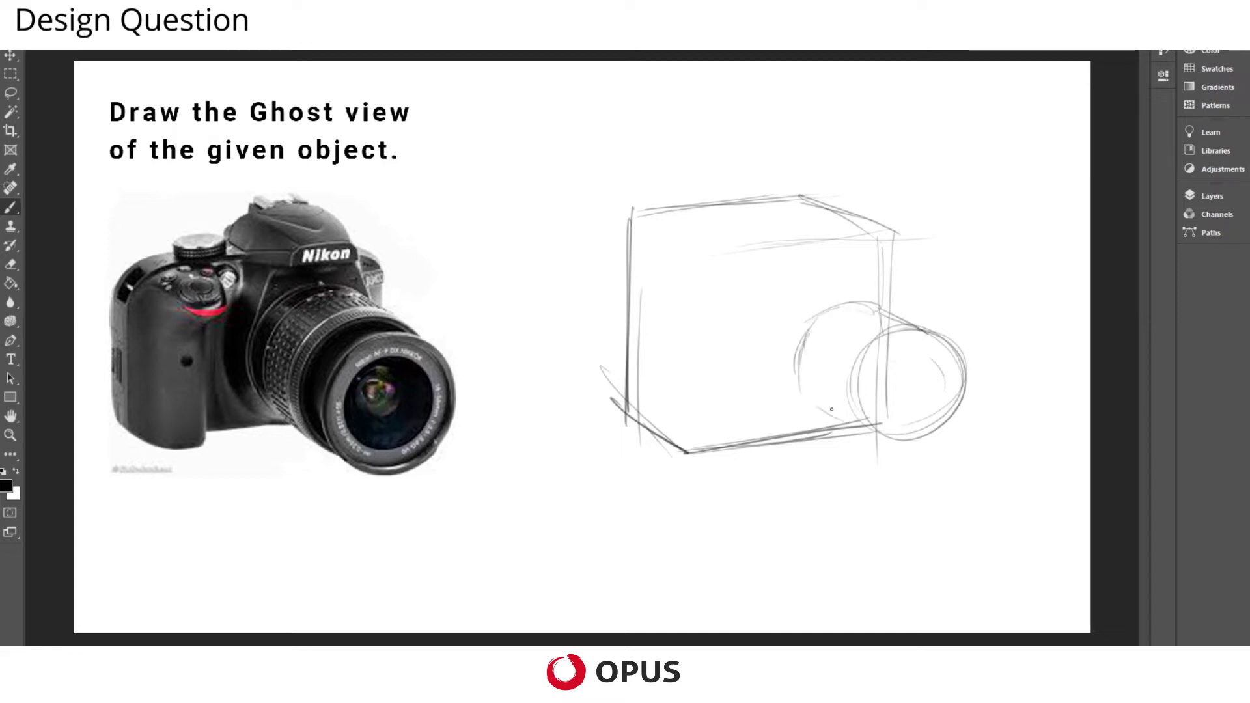
{"action": "left_click_drag", "start_coordinate": [808, 327], "coordinate": [860, 304]}
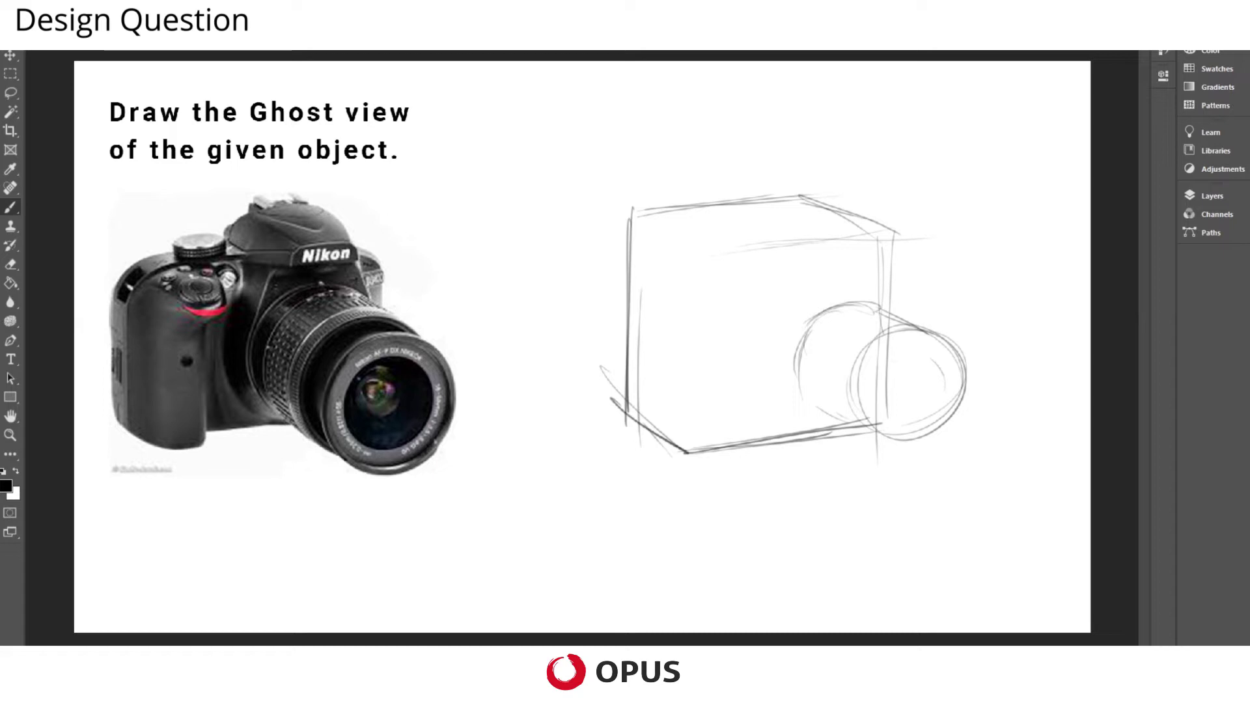
- Draw the body's front contour running down to the lens, and a tilted mirror plate inside the body behind the lens
{"action": "mouse_move", "coordinate": [875, 233]}
{"action": "left_mouse_down"}
{"action": "mouse_move", "coordinate": [861, 280]}
{"action": "mouse_move", "coordinate": [842, 303]}
{"action": "left_mouse_up"}
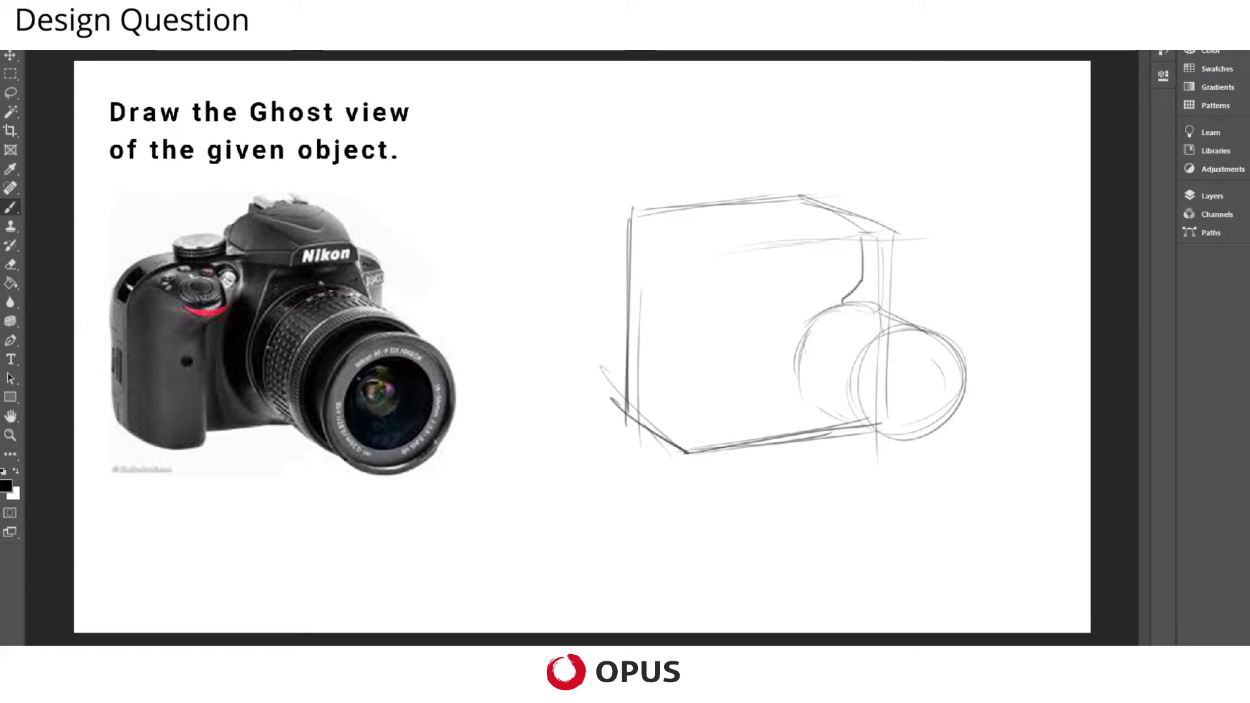
{"action": "mouse_move", "coordinate": [736, 378]}
{"action": "left_mouse_down"}
{"action": "mouse_move", "coordinate": [790, 394]}
{"action": "mouse_move", "coordinate": [750, 332]}
{"action": "mouse_move", "coordinate": [785, 394]}
{"action": "left_mouse_up"}
{"action": "left_click_drag", "start_coordinate": [750, 337], "coordinate": [796, 394]}
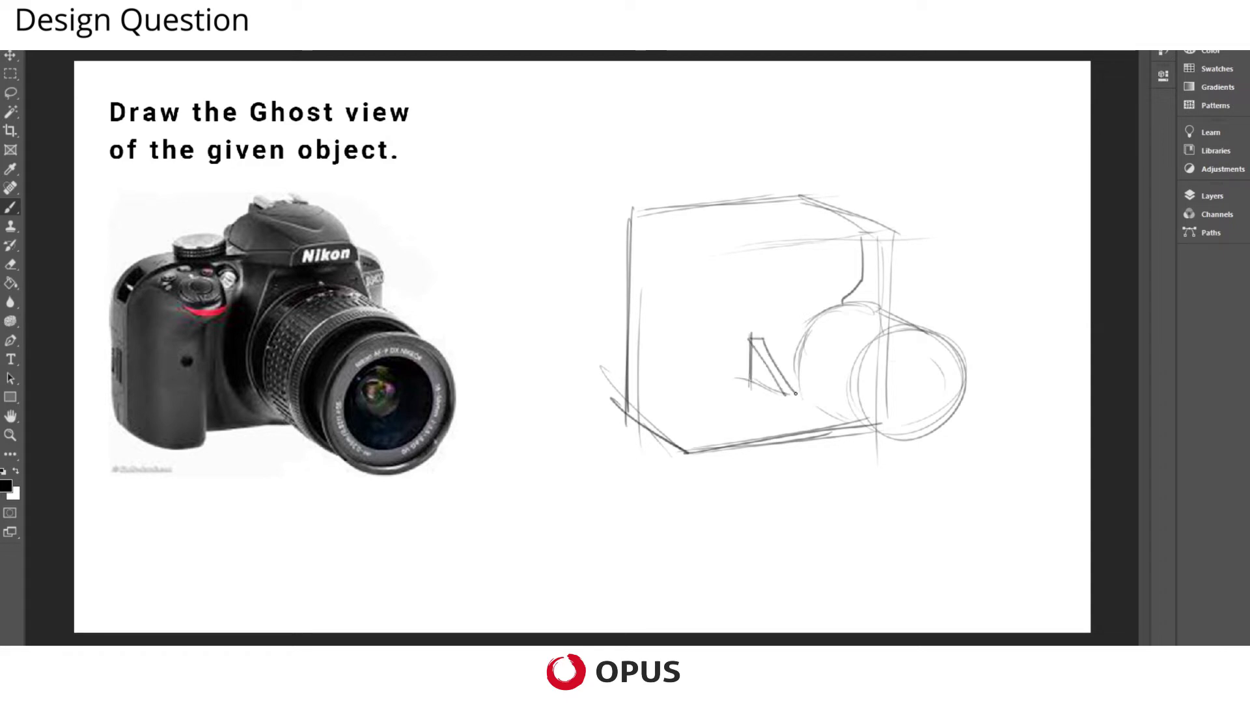
{"action": "left_click_drag", "start_coordinate": [751, 336], "coordinate": [796, 331]}
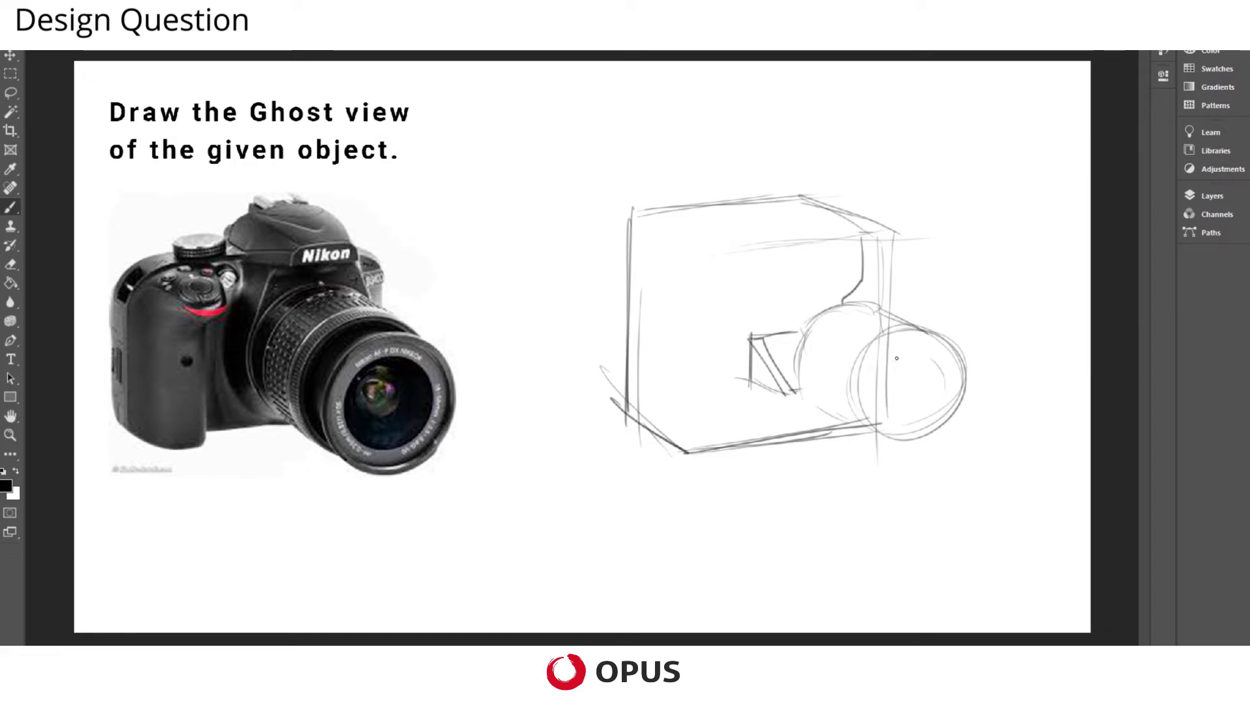
- Detail the lens with inner front circles and a ribbed band around the barrel, and label it "Lens mount" with a leader line
{"action": "mouse_move", "coordinate": [897, 358]}
{"action": "left_mouse_down"}
{"action": "mouse_move", "coordinate": [921, 349]}
{"action": "mouse_move", "coordinate": [947, 386]}
{"action": "mouse_move", "coordinate": [876, 363]}
{"action": "mouse_move", "coordinate": [937, 355]}
{"action": "mouse_move", "coordinate": [945, 394]}
{"action": "mouse_move", "coordinate": [895, 345]}
{"action": "mouse_move", "coordinate": [906, 344]}
{"action": "mouse_move", "coordinate": [897, 377]}
{"action": "mouse_move", "coordinate": [974, 335]}
{"action": "left_mouse_up"}
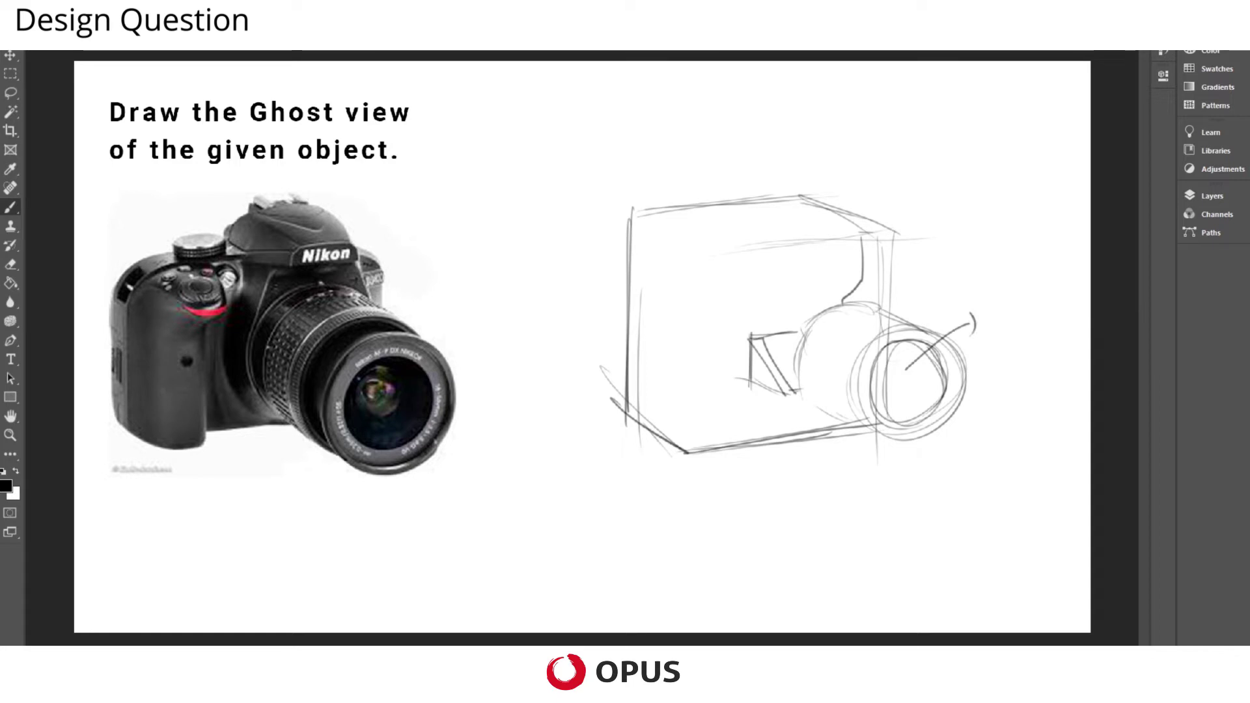
{"action": "mouse_move", "coordinate": [986, 298]}
{"action": "left_mouse_down"}
{"action": "mouse_move", "coordinate": [1001, 318]}
{"action": "mouse_move", "coordinate": [1027, 310]}
{"action": "mouse_move", "coordinate": [1002, 335]}
{"action": "mouse_move", "coordinate": [1058, 330]}
{"action": "mouse_move", "coordinate": [1068, 308]}
{"action": "left_mouse_up"}
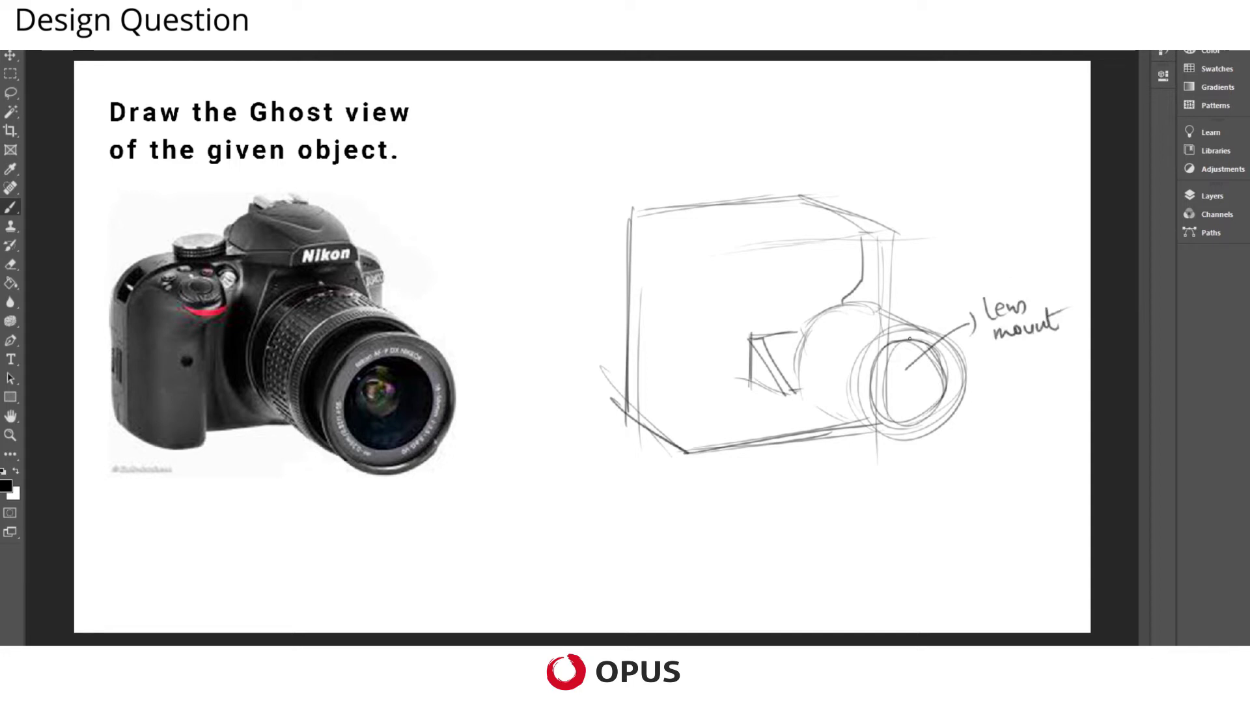
{"action": "mouse_move", "coordinate": [890, 334]}
{"action": "left_mouse_down"}
{"action": "mouse_move", "coordinate": [865, 365]}
{"action": "mouse_move", "coordinate": [876, 425]}
{"action": "left_mouse_up"}
{"action": "mouse_move", "coordinate": [902, 322]}
{"action": "left_mouse_down"}
{"action": "mouse_move", "coordinate": [866, 325]}
{"action": "mouse_move", "coordinate": [853, 412]}
{"action": "mouse_move", "coordinate": [858, 345]}
{"action": "mouse_move", "coordinate": [915, 326]}
{"action": "left_mouse_up"}
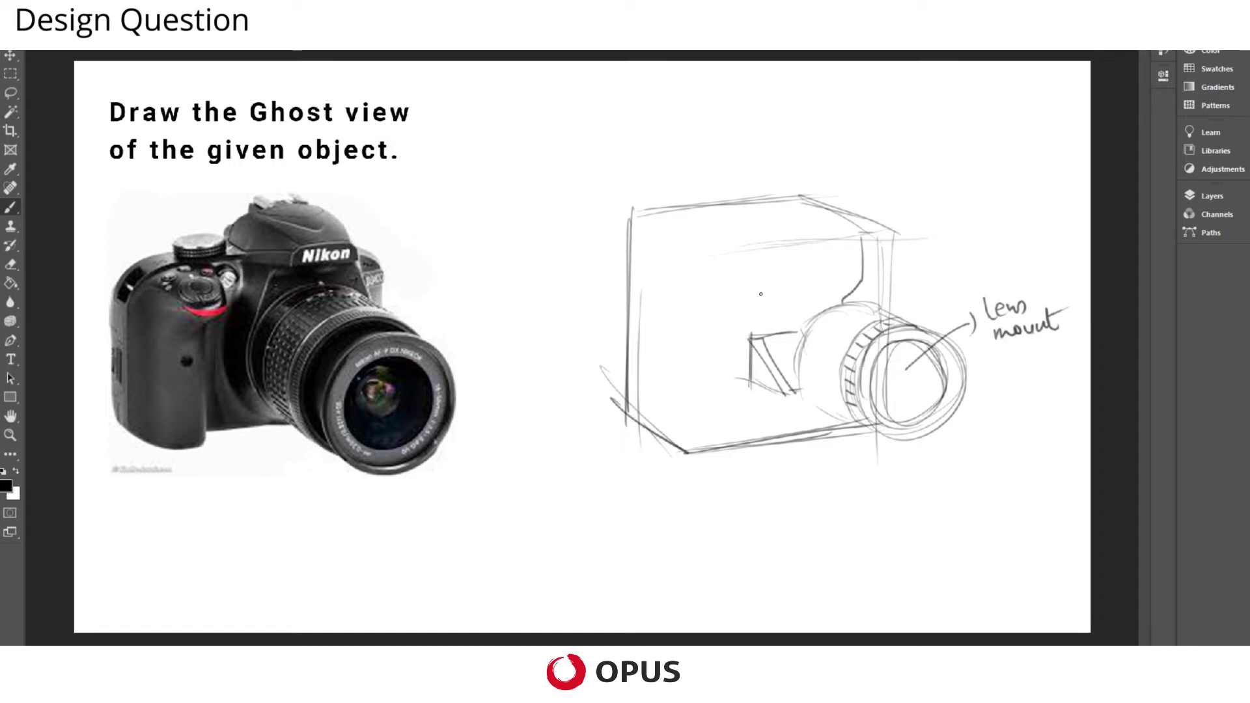
- Draw the upper mirror block with its small oval details above the lens, and label it "Mirror" with an arrow
{"action": "mouse_move", "coordinate": [759, 292]}
{"action": "left_mouse_down"}
{"action": "mouse_move", "coordinate": [775, 313]}
{"action": "mouse_move", "coordinate": [832, 274]}
{"action": "mouse_move", "coordinate": [843, 298]}
{"action": "mouse_move", "coordinate": [776, 313]}
{"action": "mouse_move", "coordinate": [790, 312]}
{"action": "mouse_move", "coordinate": [760, 287]}
{"action": "left_mouse_up"}
{"action": "mouse_move", "coordinate": [770, 314]}
{"action": "left_mouse_down"}
{"action": "mouse_move", "coordinate": [802, 276]}
{"action": "mouse_move", "coordinate": [801, 288]}
{"action": "mouse_move", "coordinate": [790, 278]}
{"action": "mouse_move", "coordinate": [805, 305]}
{"action": "left_mouse_up"}
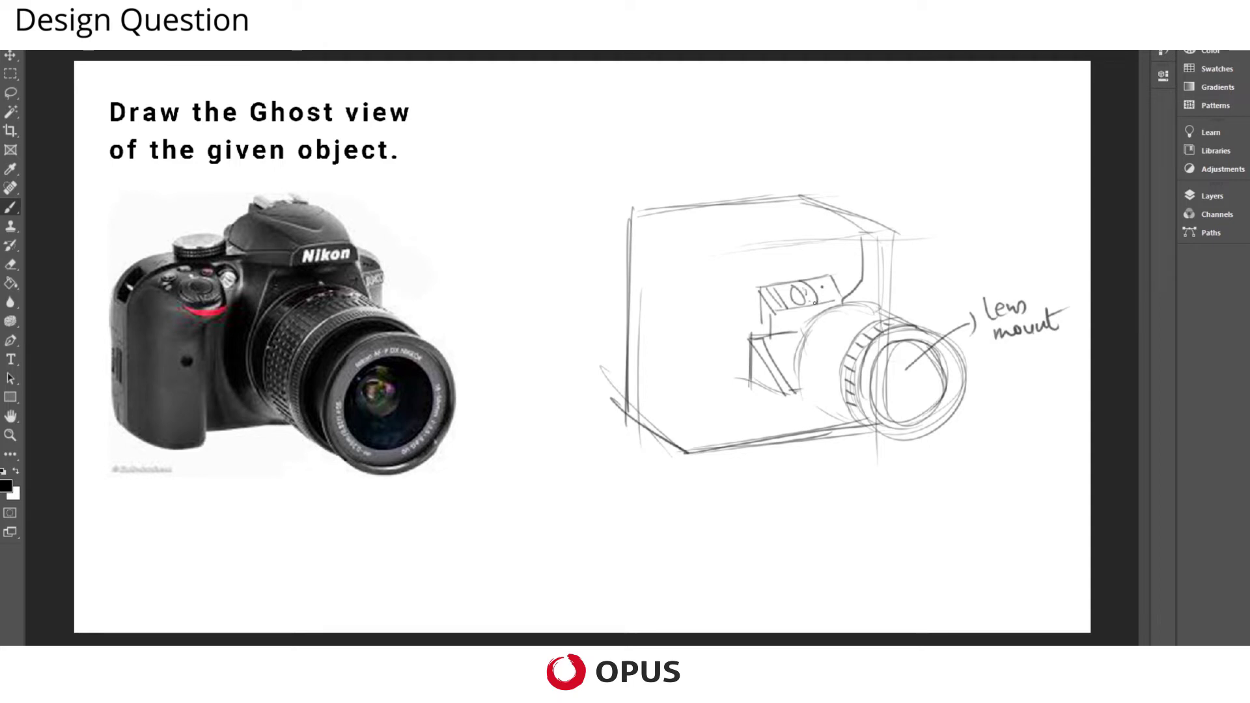
{"action": "mouse_move", "coordinate": [834, 288]}
{"action": "left_mouse_down"}
{"action": "mouse_move", "coordinate": [937, 268]}
{"action": "mouse_move", "coordinate": [928, 282]}
{"action": "mouse_move", "coordinate": [969, 263]}
{"action": "left_mouse_up"}
{"action": "left_click_drag", "start_coordinate": [977, 258], "coordinate": [1037, 233]}
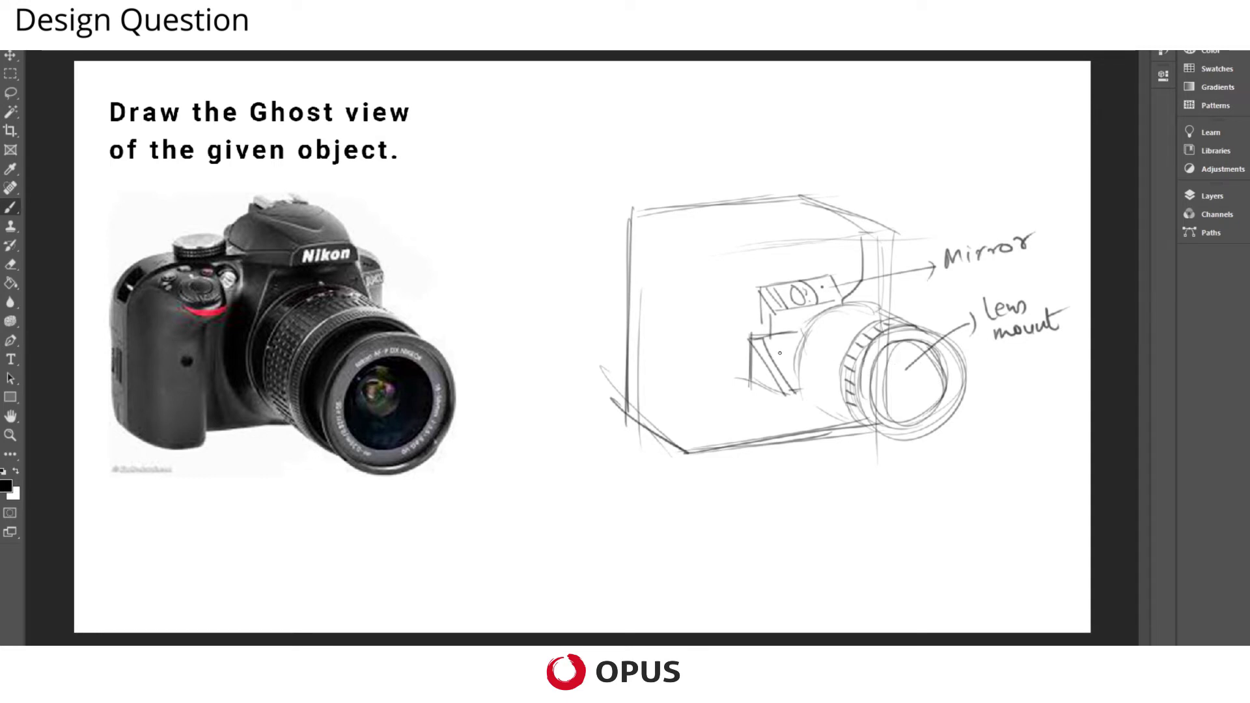
- Draw an arrow from the tilted mirror plate to below the camera body and label it "Mirror"
{"action": "mouse_move", "coordinate": [778, 355]}
{"action": "left_mouse_down"}
{"action": "mouse_move", "coordinate": [710, 514]}
{"action": "mouse_move", "coordinate": [719, 500]}
{"action": "left_mouse_up"}
{"action": "mouse_move", "coordinate": [686, 546]}
{"action": "left_mouse_down"}
{"action": "mouse_move", "coordinate": [698, 528]}
{"action": "mouse_move", "coordinate": [707, 537]}
{"action": "left_mouse_up"}
{"action": "mouse_move", "coordinate": [710, 526]}
{"action": "left_mouse_down"}
{"action": "mouse_move", "coordinate": [711, 537]}
{"action": "mouse_move", "coordinate": [736, 525]}
{"action": "left_mouse_up"}
{"action": "left_click_drag", "start_coordinate": [738, 527], "coordinate": [767, 506]}
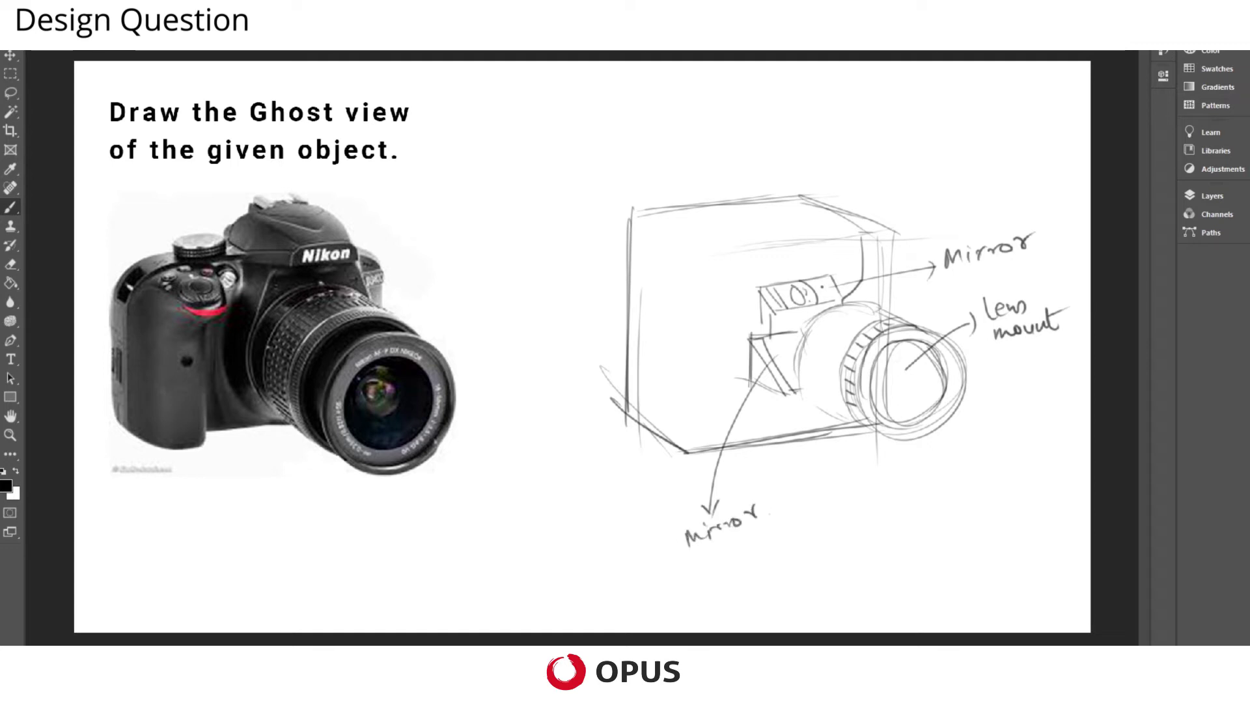
- Draw an irregular cutaway outline inside the camera body's edges and reinforce it with a second line
{"action": "mouse_move", "coordinate": [809, 202]}
{"action": "left_mouse_down"}
{"action": "mouse_move", "coordinate": [652, 227]}
{"action": "mouse_move", "coordinate": [638, 366]}
{"action": "mouse_move", "coordinate": [656, 413]}
{"action": "mouse_move", "coordinate": [701, 440]}
{"action": "mouse_move", "coordinate": [819, 408]}
{"action": "left_mouse_up"}
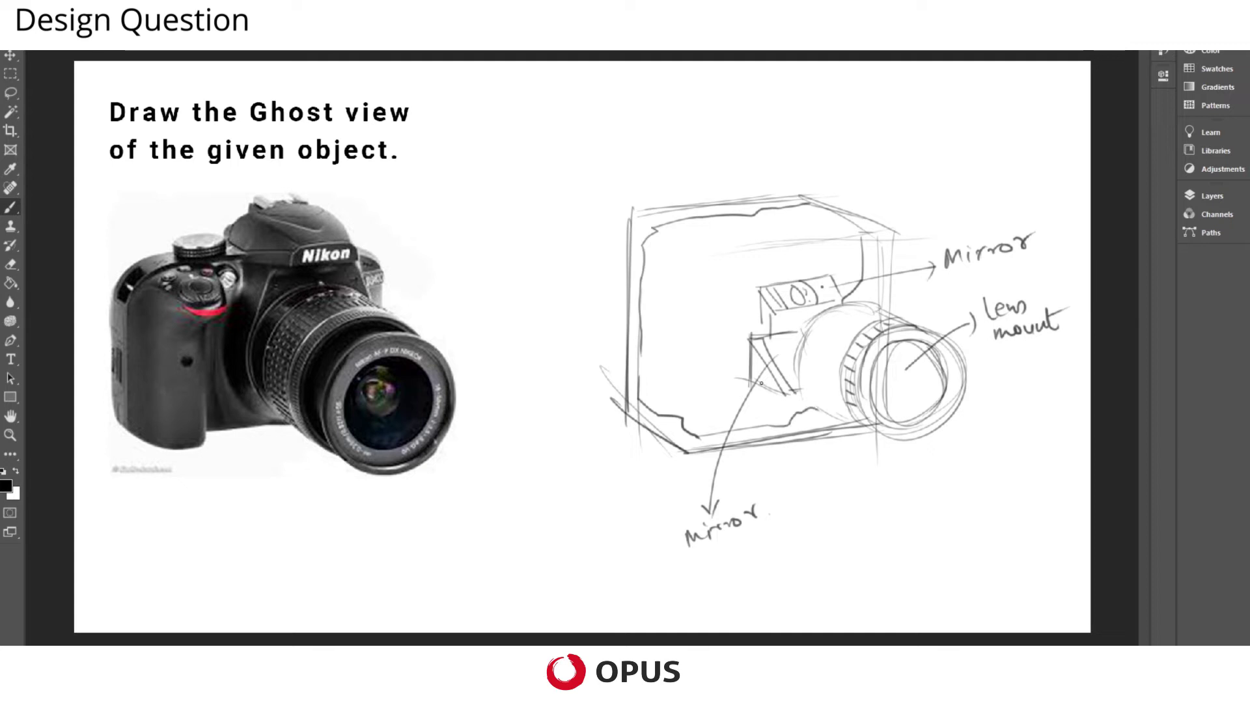
{"action": "mouse_move", "coordinate": [658, 229]}
{"action": "left_mouse_down"}
{"action": "mouse_move", "coordinate": [642, 396]}
{"action": "mouse_move", "coordinate": [696, 433]}
{"action": "mouse_move", "coordinate": [819, 411]}
{"action": "left_mouse_up"}
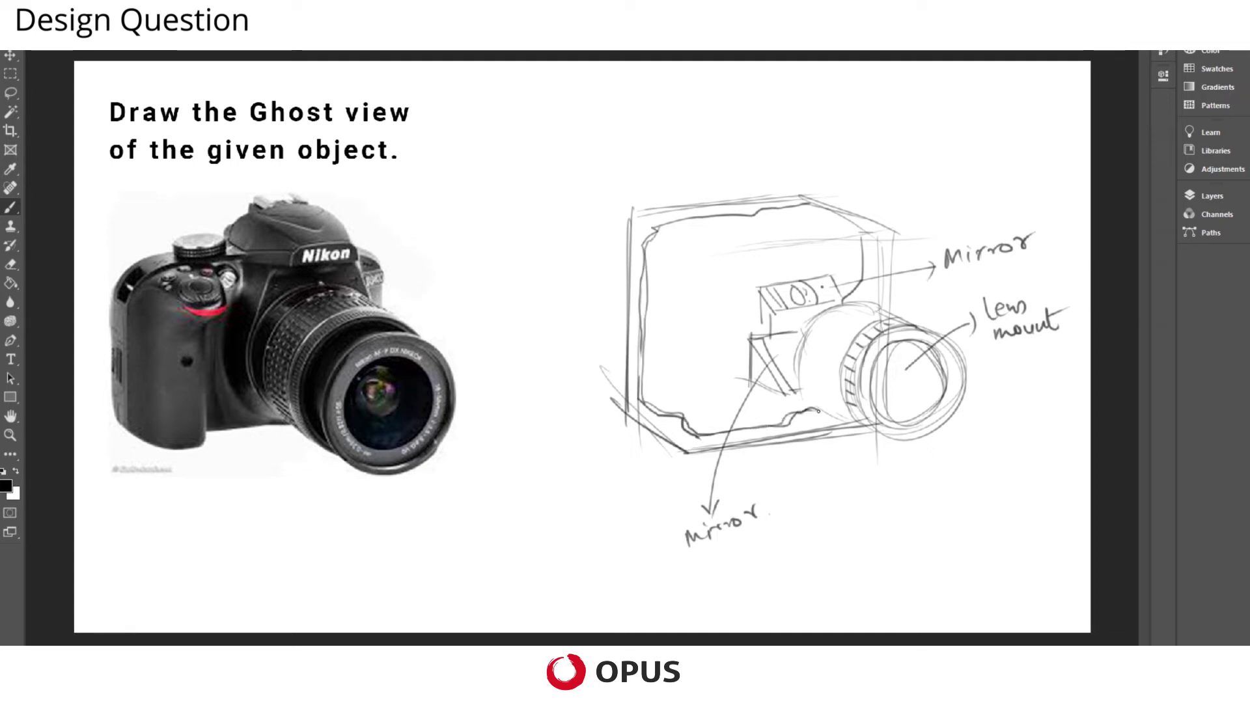
- Draw a small tube and a rectangular box behind the tilted mirror plate, and reinforce the rear rim of the lens barrel
{"action": "mouse_move", "coordinate": [727, 347]}
{"action": "left_mouse_down"}
{"action": "mouse_move", "coordinate": [748, 362]}
{"action": "mouse_move", "coordinate": [735, 333]}
{"action": "mouse_move", "coordinate": [750, 336]}
{"action": "mouse_move", "coordinate": [728, 349]}
{"action": "mouse_move", "coordinate": [746, 361]}
{"action": "mouse_move", "coordinate": [751, 338]}
{"action": "mouse_move", "coordinate": [779, 321]}
{"action": "left_mouse_up"}
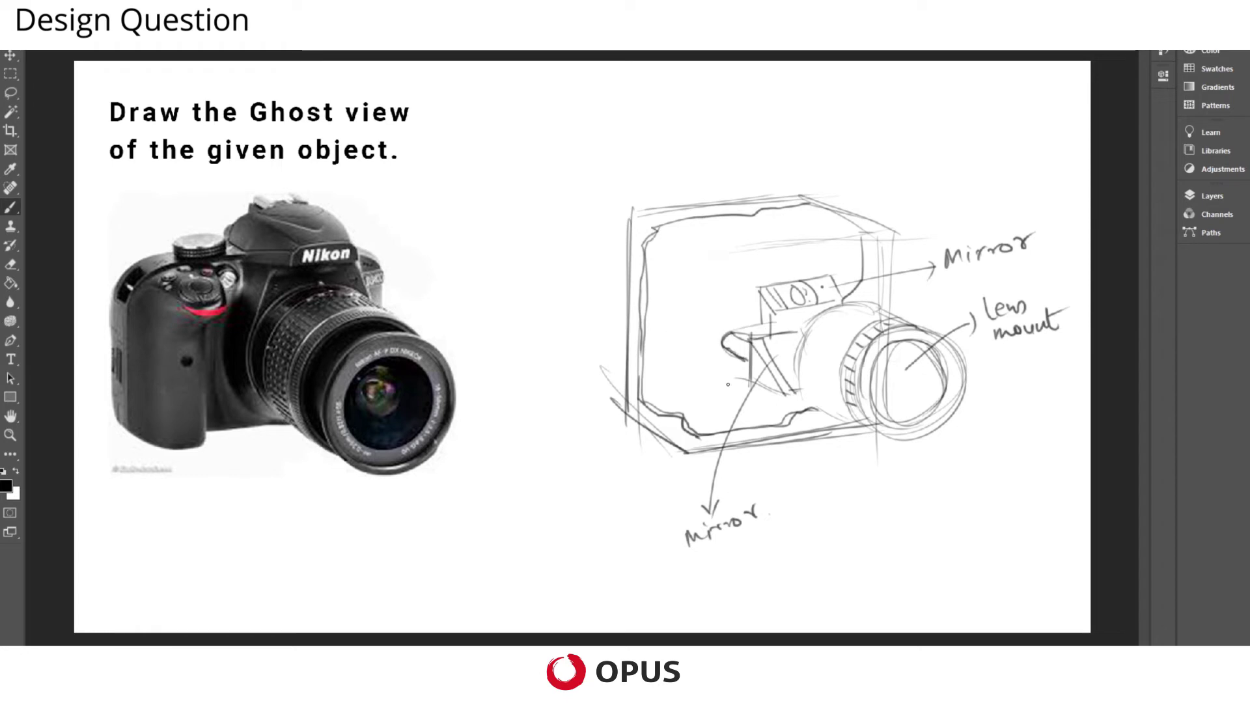
{"action": "left_click_drag", "start_coordinate": [715, 364], "coordinate": [714, 339]}
{"action": "mouse_move", "coordinate": [716, 339]}
{"action": "left_mouse_down"}
{"action": "mouse_move", "coordinate": [717, 366]}
{"action": "mouse_move", "coordinate": [679, 346]}
{"action": "mouse_move", "coordinate": [681, 330]}
{"action": "mouse_move", "coordinate": [718, 360]}
{"action": "mouse_move", "coordinate": [681, 326]}
{"action": "mouse_move", "coordinate": [765, 315]}
{"action": "left_mouse_up"}
{"action": "left_click_drag", "start_coordinate": [714, 360], "coordinate": [746, 364]}
{"action": "left_click_drag", "start_coordinate": [681, 325], "coordinate": [770, 316]}
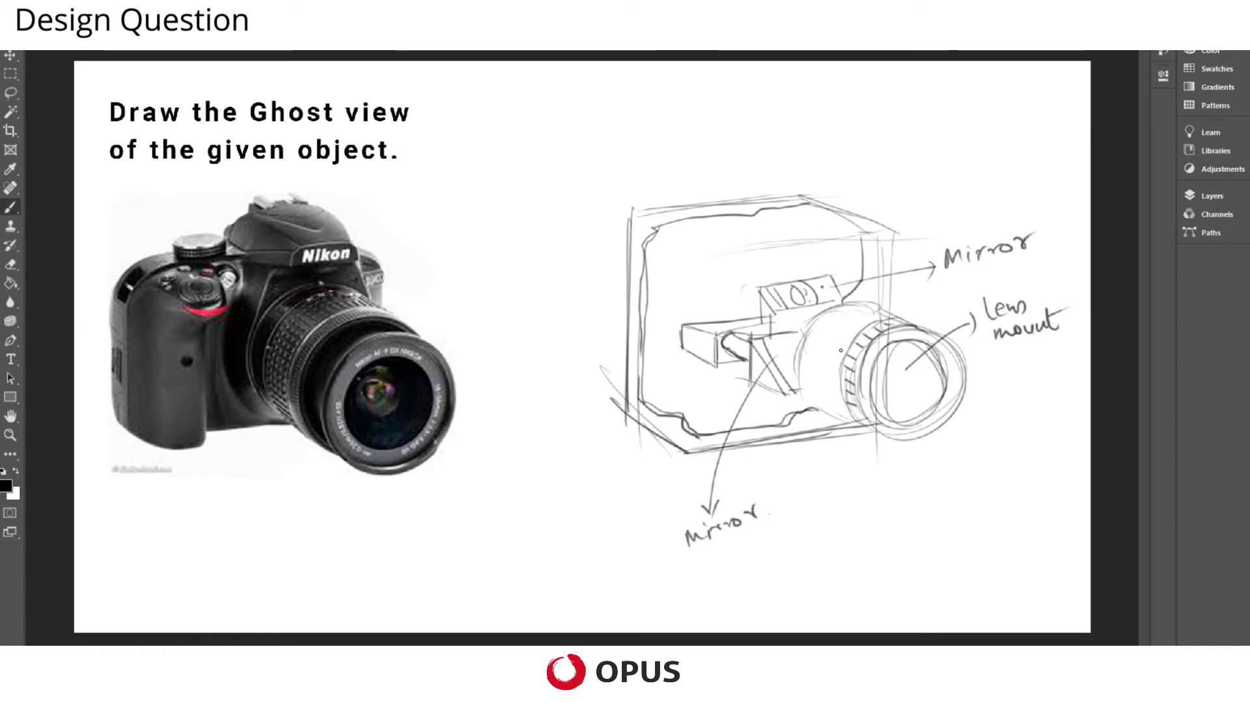
{"action": "mouse_move", "coordinate": [814, 320]}
{"action": "left_mouse_down"}
{"action": "mouse_move", "coordinate": [800, 383]}
{"action": "mouse_move", "coordinate": [845, 419]}
{"action": "left_mouse_up"}
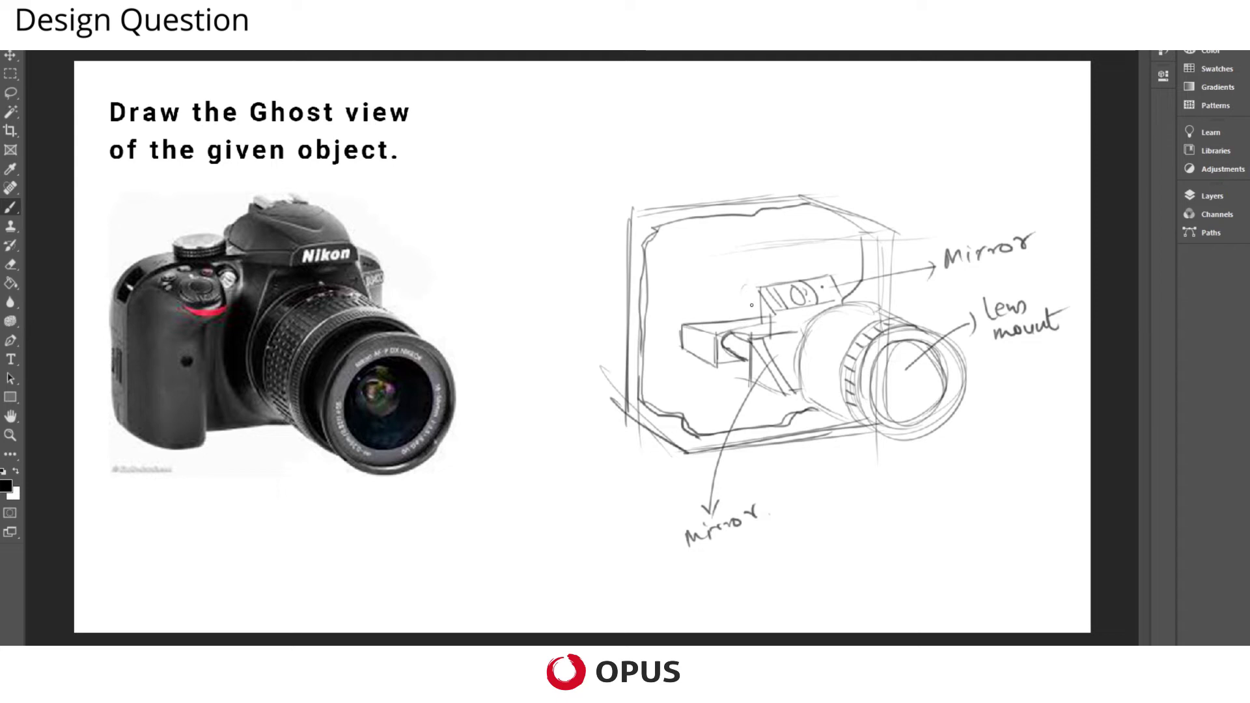
- Draw the small imaging lens with its square mount and the camera housing around it, behind the upper mirror block
{"action": "mouse_move", "coordinate": [751, 305]}
{"action": "left_mouse_down"}
{"action": "mouse_move", "coordinate": [766, 276]}
{"action": "mouse_move", "coordinate": [749, 304]}
{"action": "mouse_move", "coordinate": [744, 275]}
{"action": "mouse_move", "coordinate": [760, 302]}
{"action": "mouse_move", "coordinate": [759, 279]}
{"action": "mouse_move", "coordinate": [739, 300]}
{"action": "left_mouse_up"}
{"action": "mouse_move", "coordinate": [730, 294]}
{"action": "left_mouse_down"}
{"action": "mouse_move", "coordinate": [742, 301]}
{"action": "mouse_move", "coordinate": [752, 276]}
{"action": "mouse_move", "coordinate": [739, 269]}
{"action": "left_mouse_up"}
{"action": "mouse_move", "coordinate": [736, 268]}
{"action": "left_mouse_down"}
{"action": "mouse_move", "coordinate": [716, 296]}
{"action": "mouse_move", "coordinate": [738, 304]}
{"action": "mouse_move", "coordinate": [755, 259]}
{"action": "mouse_move", "coordinate": [715, 302]}
{"action": "mouse_move", "coordinate": [734, 304]}
{"action": "mouse_move", "coordinate": [751, 253]}
{"action": "mouse_move", "coordinate": [687, 301]}
{"action": "mouse_move", "coordinate": [713, 319]}
{"action": "left_mouse_up"}
{"action": "mouse_move", "coordinate": [706, 233]}
{"action": "left_mouse_down"}
{"action": "mouse_move", "coordinate": [761, 230]}
{"action": "mouse_move", "coordinate": [774, 281]}
{"action": "left_mouse_up"}
{"action": "mouse_move", "coordinate": [711, 317]}
{"action": "left_mouse_down"}
{"action": "mouse_move", "coordinate": [761, 311]}
{"action": "mouse_move", "coordinate": [734, 295]}
{"action": "left_mouse_up"}
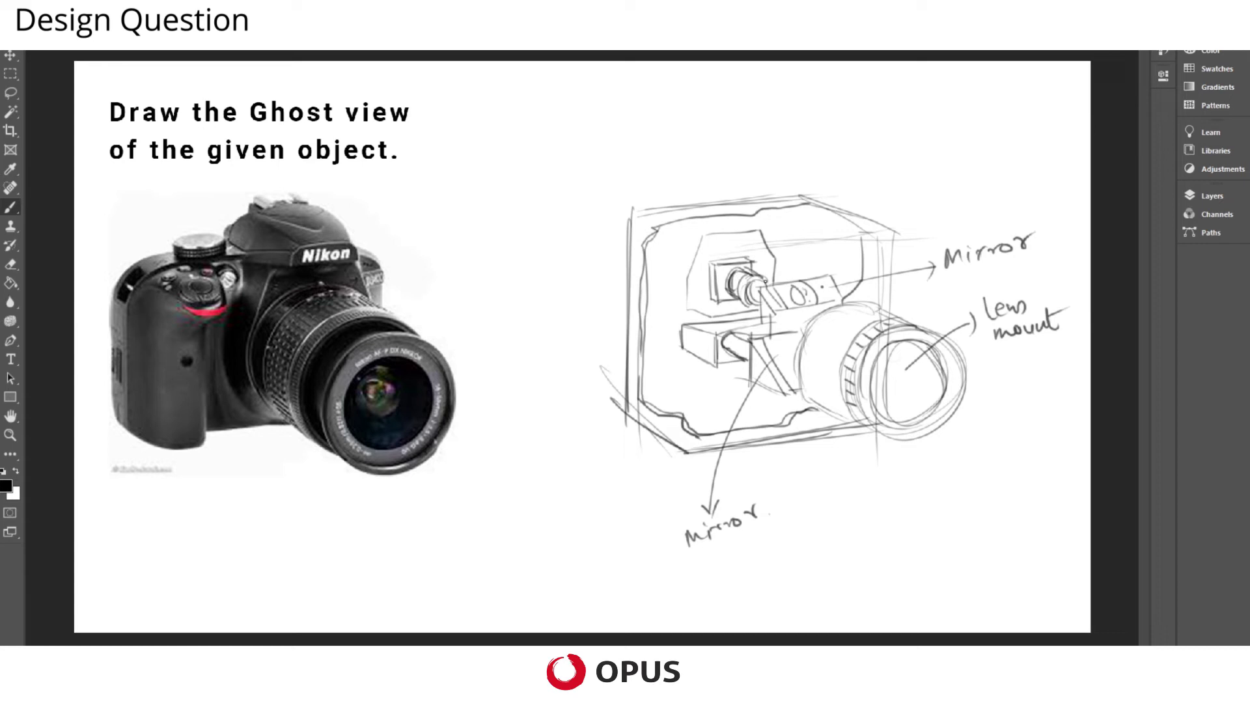
- Draw a leader arrow from the small internal lens past the body's upper corner and label it "Imaging lens"
{"action": "mouse_move", "coordinate": [754, 280]}
{"action": "left_mouse_down"}
{"action": "mouse_move", "coordinate": [760, 306]}
{"action": "mouse_move", "coordinate": [756, 285]}
{"action": "mouse_move", "coordinate": [918, 203]}
{"action": "left_mouse_up"}
{"action": "left_click_drag", "start_coordinate": [923, 194], "coordinate": [972, 194]}
{"action": "mouse_move", "coordinate": [974, 185]}
{"action": "left_mouse_down"}
{"action": "mouse_move", "coordinate": [993, 202]}
{"action": "mouse_move", "coordinate": [1041, 174]}
{"action": "left_mouse_up"}
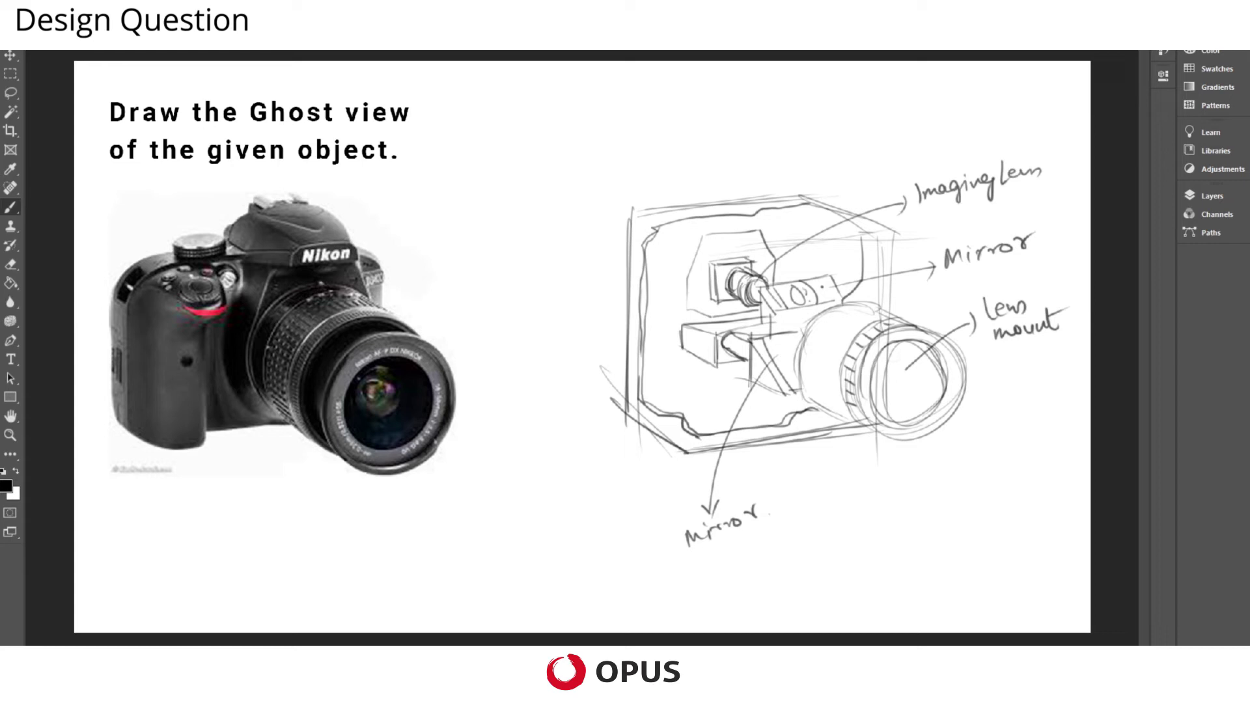
- Detail the internal camera housing and label it "CCD Imaging Camera" with an arrow, and draw an upright panel above the upper mirror
{"action": "mouse_move", "coordinate": [706, 241]}
{"action": "left_mouse_down"}
{"action": "mouse_move", "coordinate": [760, 238]}
{"action": "mouse_move", "coordinate": [776, 212]}
{"action": "mouse_move", "coordinate": [720, 227]}
{"action": "mouse_move", "coordinate": [711, 245]}
{"action": "mouse_move", "coordinate": [726, 255]}
{"action": "mouse_move", "coordinate": [859, 153]}
{"action": "left_mouse_up"}
{"action": "left_click_drag", "start_coordinate": [872, 135], "coordinate": [875, 148]}
{"action": "mouse_move", "coordinate": [876, 132]}
{"action": "left_mouse_down"}
{"action": "mouse_move", "coordinate": [877, 147]}
{"action": "mouse_move", "coordinate": [920, 125]}
{"action": "mouse_move", "coordinate": [929, 147]}
{"action": "mouse_move", "coordinate": [948, 124]}
{"action": "left_mouse_up"}
{"action": "mouse_move", "coordinate": [955, 120]}
{"action": "left_mouse_down"}
{"action": "mouse_move", "coordinate": [951, 137]}
{"action": "mouse_move", "coordinate": [902, 159]}
{"action": "mouse_move", "coordinate": [992, 134]}
{"action": "left_mouse_up"}
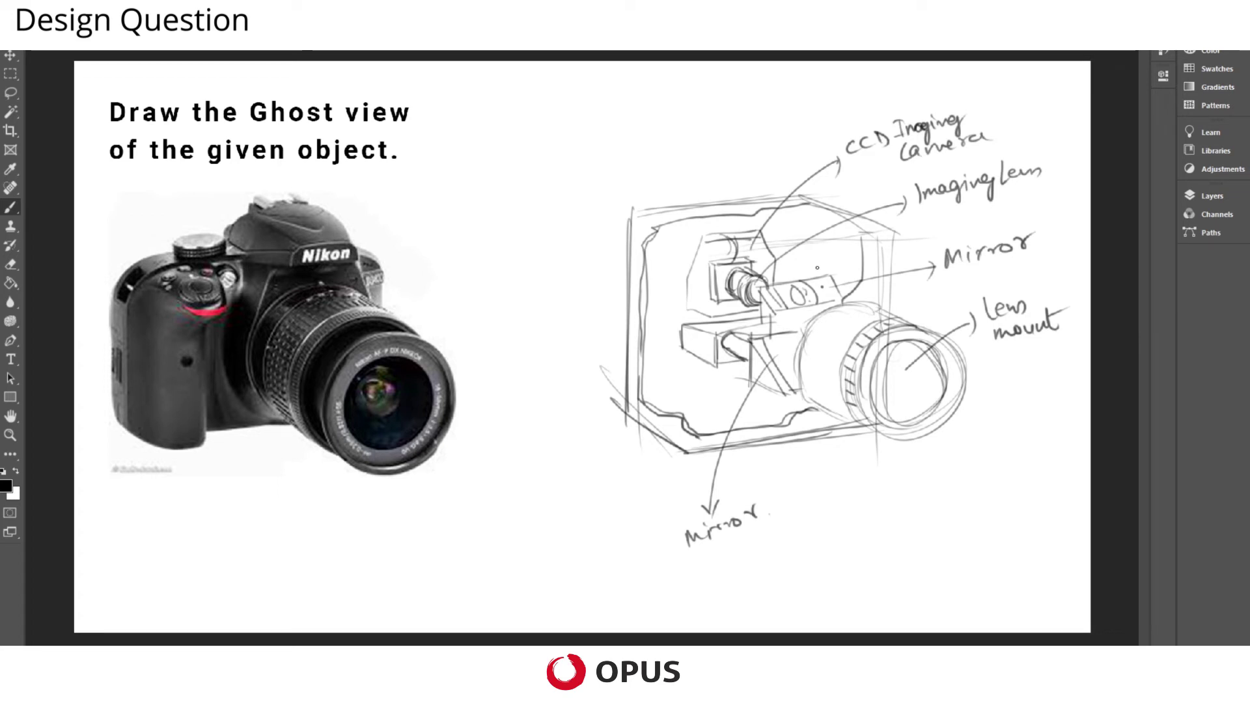
{"action": "mouse_move", "coordinate": [796, 276]}
{"action": "left_mouse_down"}
{"action": "mouse_move", "coordinate": [797, 250]}
{"action": "mouse_move", "coordinate": [826, 247]}
{"action": "mouse_move", "coordinate": [826, 274]}
{"action": "left_mouse_up"}
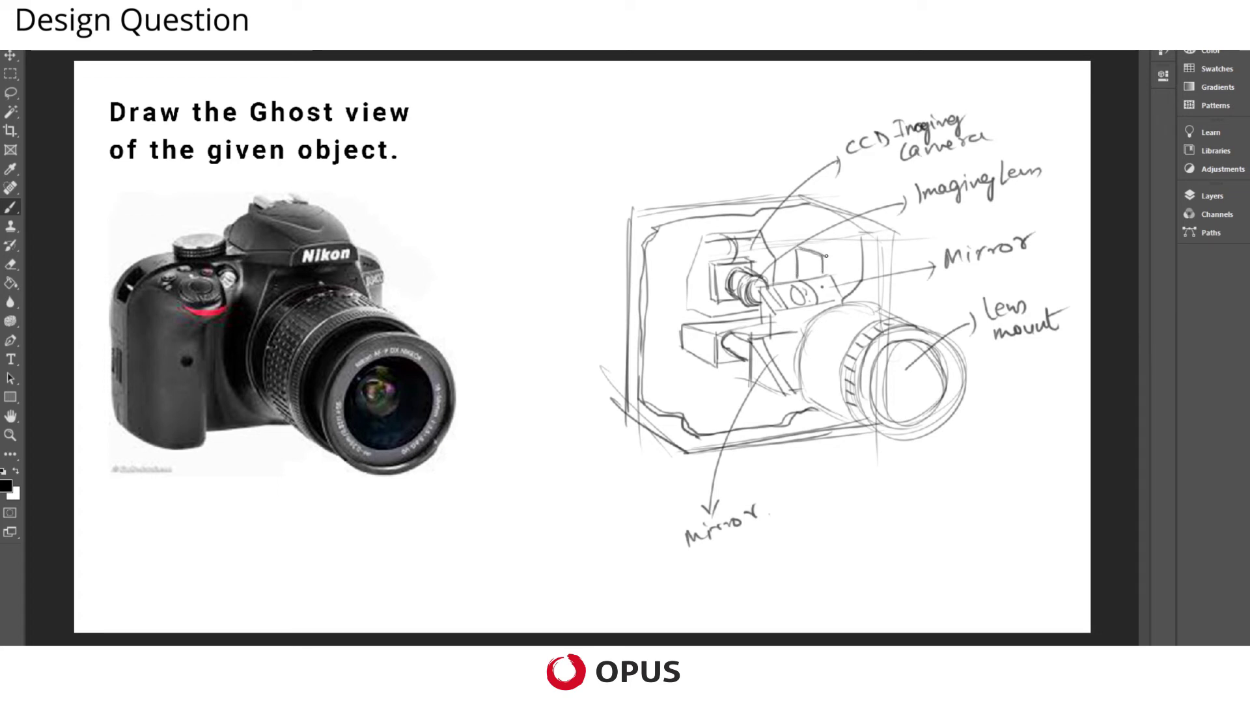
- Add two small holes to the rectangular box behind the lower mirror and label it "Relay lens assembly" with an arrow
{"action": "left_click", "coordinate": [691, 339]}
{"action": "left_click_drag", "start_coordinate": [705, 346], "coordinate": [707, 347]}
{"action": "mouse_move", "coordinate": [699, 348]}
{"action": "left_mouse_down"}
{"action": "mouse_move", "coordinate": [620, 459]}
{"action": "mouse_move", "coordinate": [635, 458]}
{"action": "left_mouse_up"}
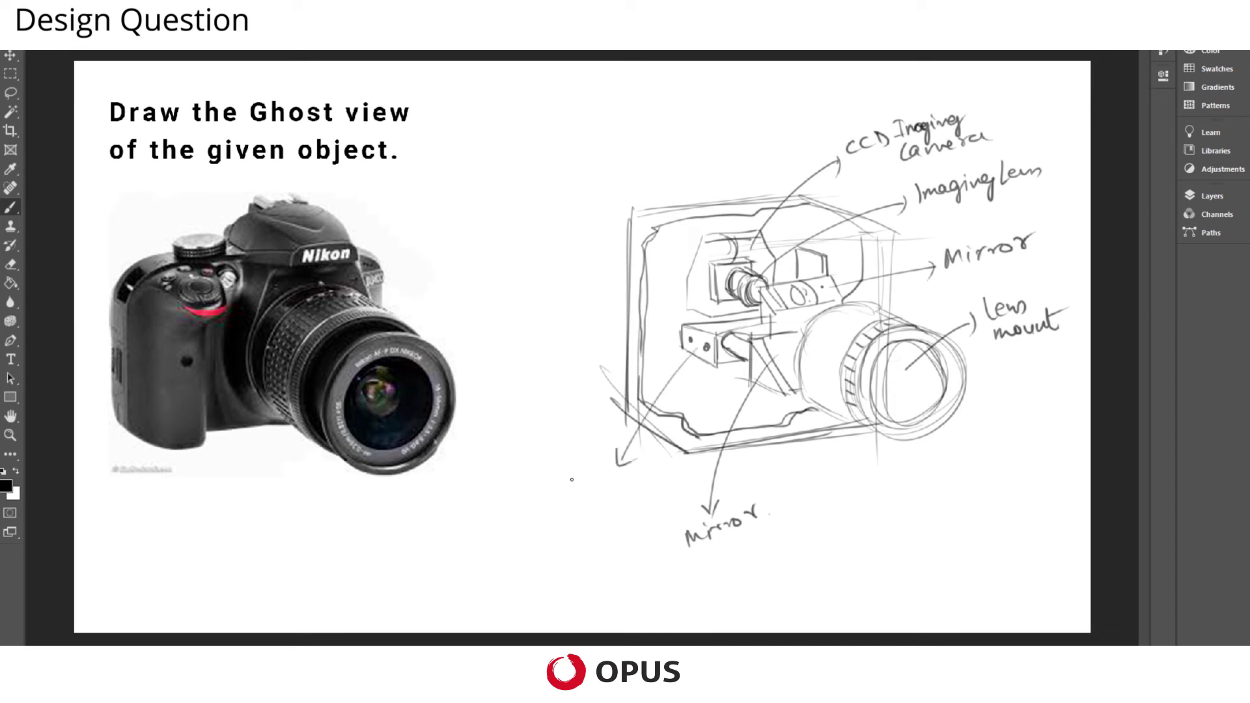
{"action": "mouse_move", "coordinate": [573, 483]}
{"action": "left_mouse_down"}
{"action": "mouse_move", "coordinate": [616, 465]}
{"action": "mouse_move", "coordinate": [619, 488]}
{"action": "mouse_move", "coordinate": [610, 474]}
{"action": "mouse_move", "coordinate": [588, 499]}
{"action": "mouse_move", "coordinate": [623, 503]}
{"action": "mouse_move", "coordinate": [605, 517]}
{"action": "mouse_move", "coordinate": [672, 475]}
{"action": "left_mouse_up"}
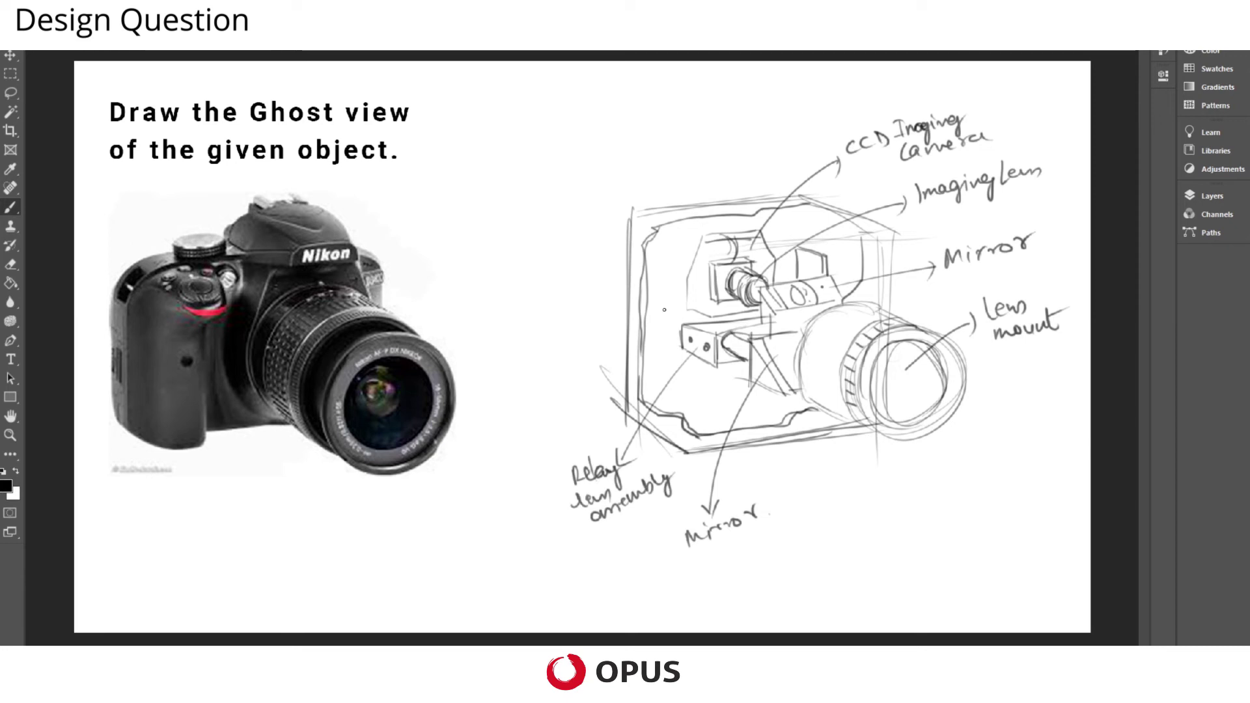
- Draw a small ribbed connector near the body's back edge and label it "Optical fibre connection" with a curved arrow
{"action": "mouse_move", "coordinate": [662, 303]}
{"action": "left_mouse_down"}
{"action": "mouse_move", "coordinate": [682, 318]}
{"action": "mouse_move", "coordinate": [662, 317]}
{"action": "mouse_move", "coordinate": [677, 320]}
{"action": "mouse_move", "coordinate": [592, 190]}
{"action": "mouse_move", "coordinate": [602, 195]}
{"action": "mouse_move", "coordinate": [605, 155]}
{"action": "mouse_move", "coordinate": [667, 129]}
{"action": "mouse_move", "coordinate": [630, 161]}
{"action": "mouse_move", "coordinate": [663, 148]}
{"action": "mouse_move", "coordinate": [661, 166]}
{"action": "mouse_move", "coordinate": [751, 128]}
{"action": "left_mouse_up"}
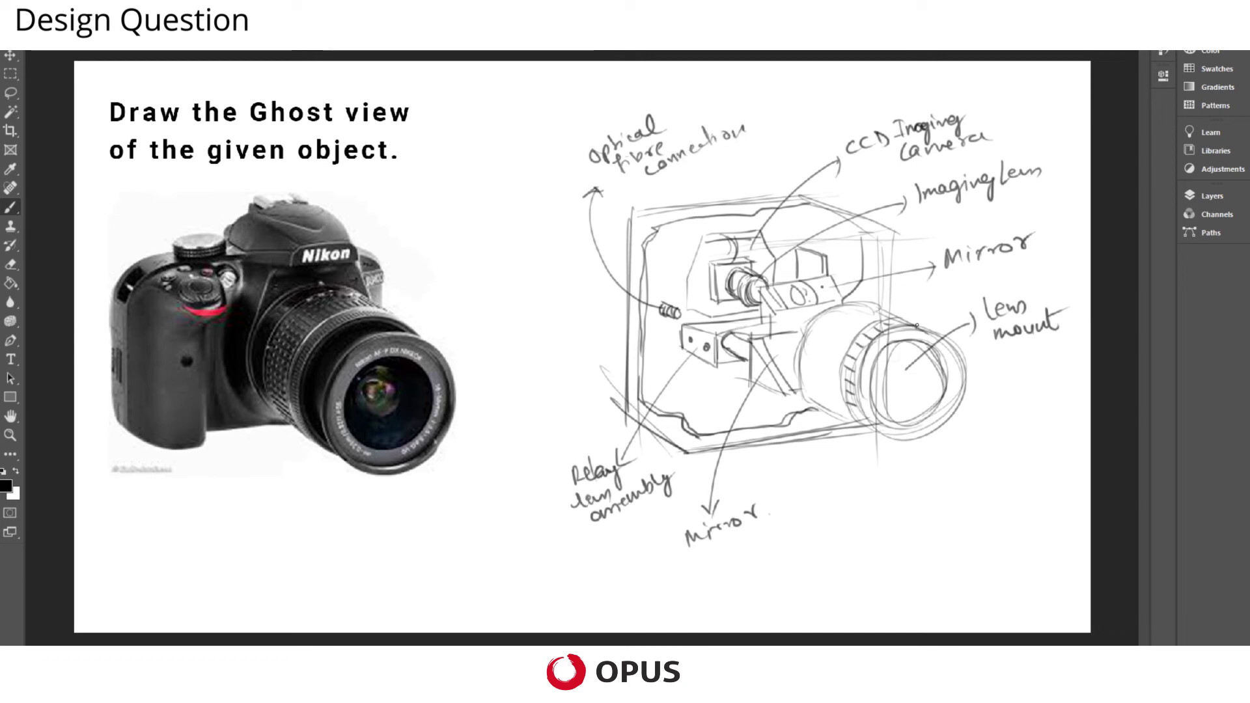
- Reinforce the lens outline, adding contour curves on the barrel and heavier circles around the front rim and inner glass
{"action": "mouse_move", "coordinate": [917, 324]}
{"action": "left_mouse_down"}
{"action": "mouse_move", "coordinate": [950, 345]}
{"action": "mouse_move", "coordinate": [962, 376]}
{"action": "mouse_move", "coordinate": [902, 399]}
{"action": "mouse_move", "coordinate": [876, 355]}
{"action": "mouse_move", "coordinate": [887, 432]}
{"action": "mouse_move", "coordinate": [866, 409]}
{"action": "left_mouse_up"}
{"action": "left_click_drag", "start_coordinate": [877, 427], "coordinate": [915, 437]}
{"action": "left_click_drag", "start_coordinate": [845, 420], "coordinate": [803, 402]}
{"action": "left_click_drag", "start_coordinate": [803, 346], "coordinate": [824, 406]}
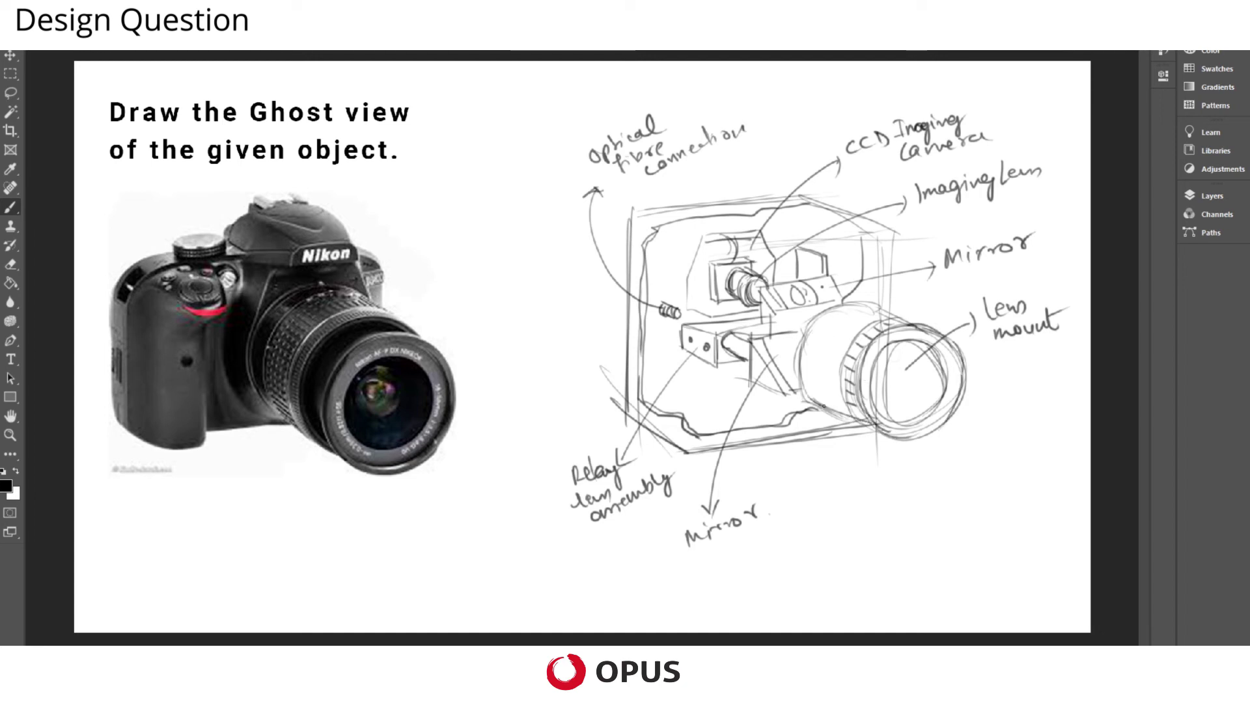
{"action": "mouse_move", "coordinate": [830, 314]}
{"action": "left_mouse_down"}
{"action": "mouse_move", "coordinate": [812, 338]}
{"action": "mouse_move", "coordinate": [832, 375]}
{"action": "left_mouse_up"}
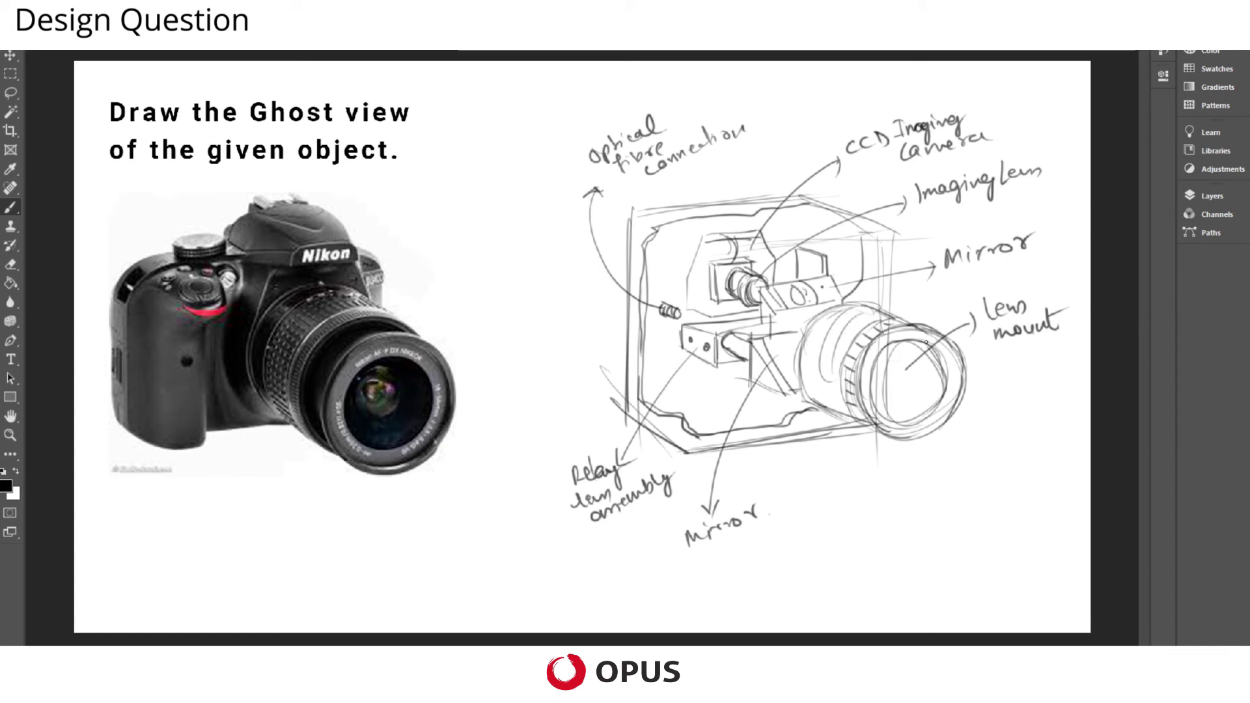
{"action": "mouse_move", "coordinate": [892, 345]}
{"action": "left_mouse_down"}
{"action": "mouse_move", "coordinate": [935, 346]}
{"action": "mouse_move", "coordinate": [938, 409]}
{"action": "mouse_move", "coordinate": [900, 430]}
{"action": "left_mouse_up"}
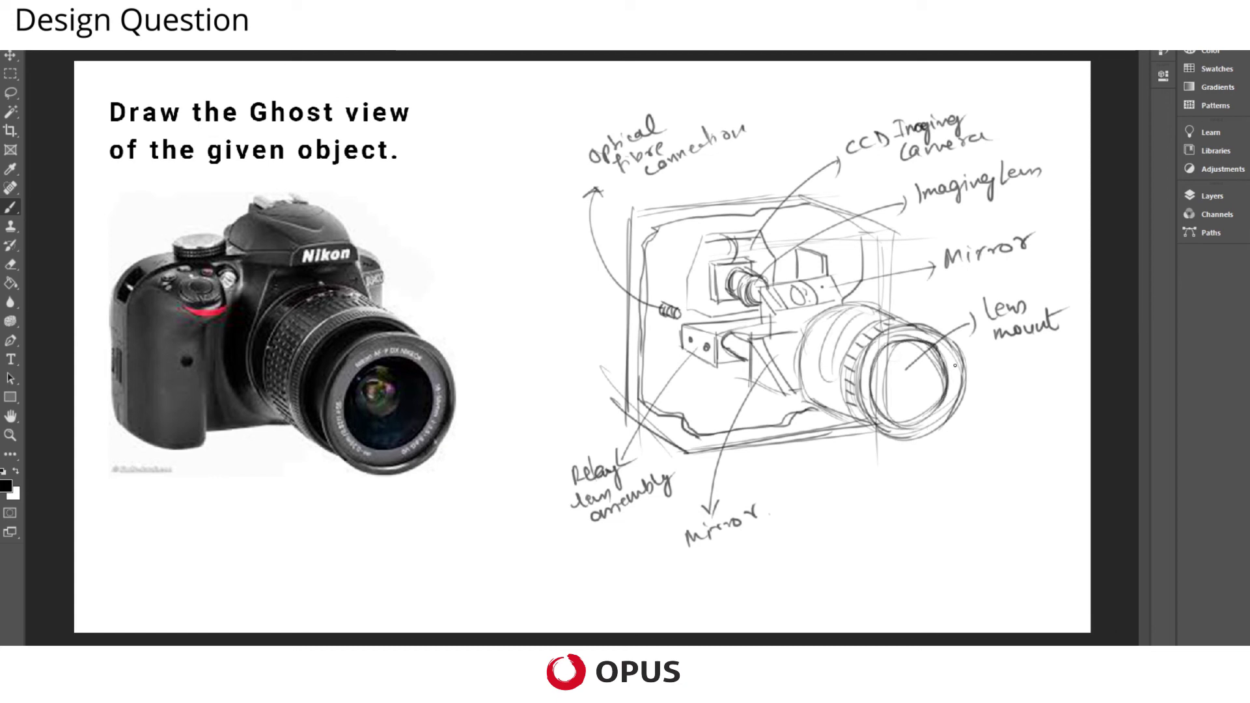
{"action": "left_click_drag", "start_coordinate": [936, 339], "coordinate": [957, 420]}
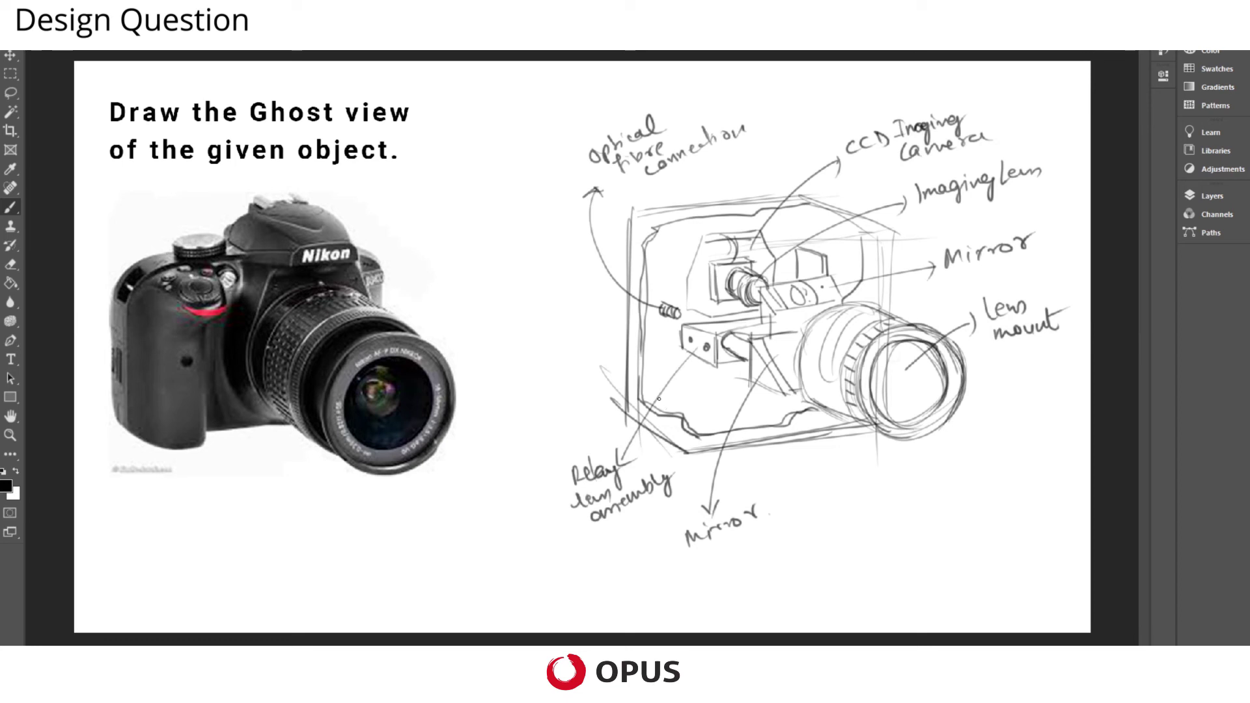
- Add a floor line inside the cutaway and strengthen the camera body's front vertical and bottom edges
{"action": "mouse_move", "coordinate": [642, 395]}
{"action": "left_mouse_down"}
{"action": "mouse_move", "coordinate": [737, 378]}
{"action": "mouse_move", "coordinate": [728, 384]}
{"action": "left_mouse_up"}
{"action": "mouse_move", "coordinate": [877, 235]}
{"action": "left_mouse_down"}
{"action": "mouse_move", "coordinate": [879, 320]}
{"action": "mouse_move", "coordinate": [890, 325]}
{"action": "left_mouse_up"}
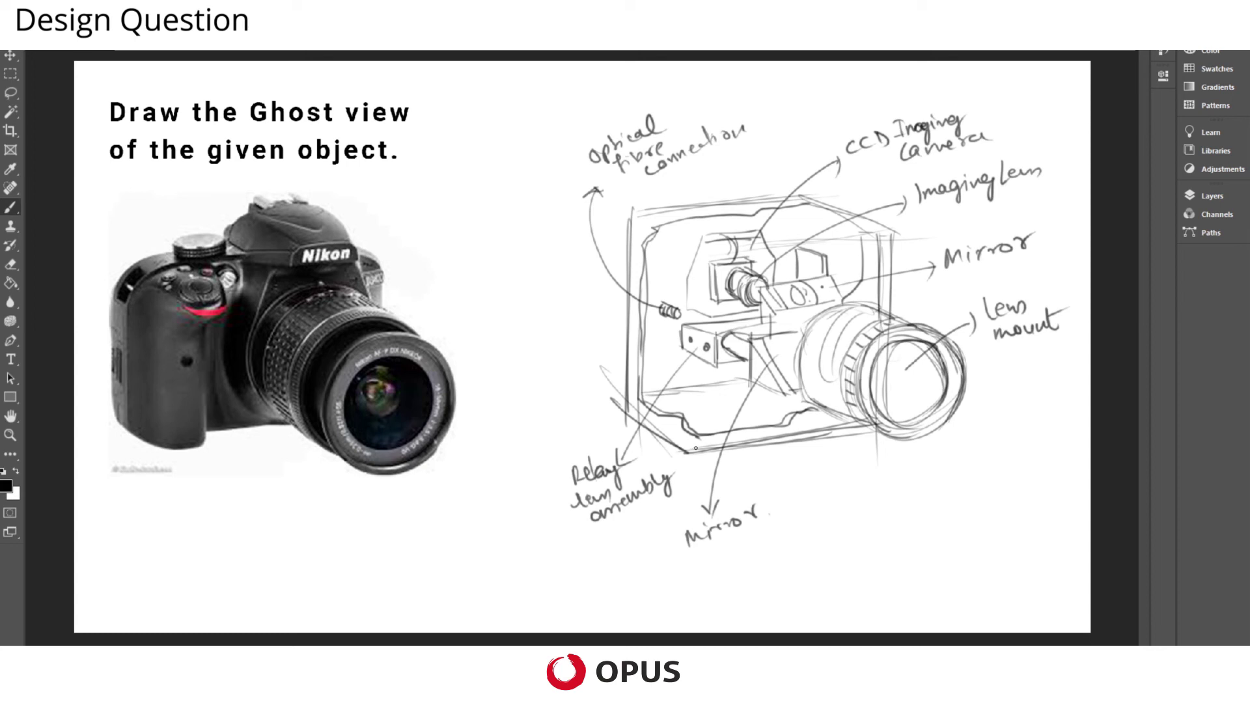
{"action": "left_click_drag", "start_coordinate": [688, 450], "coordinate": [879, 437]}
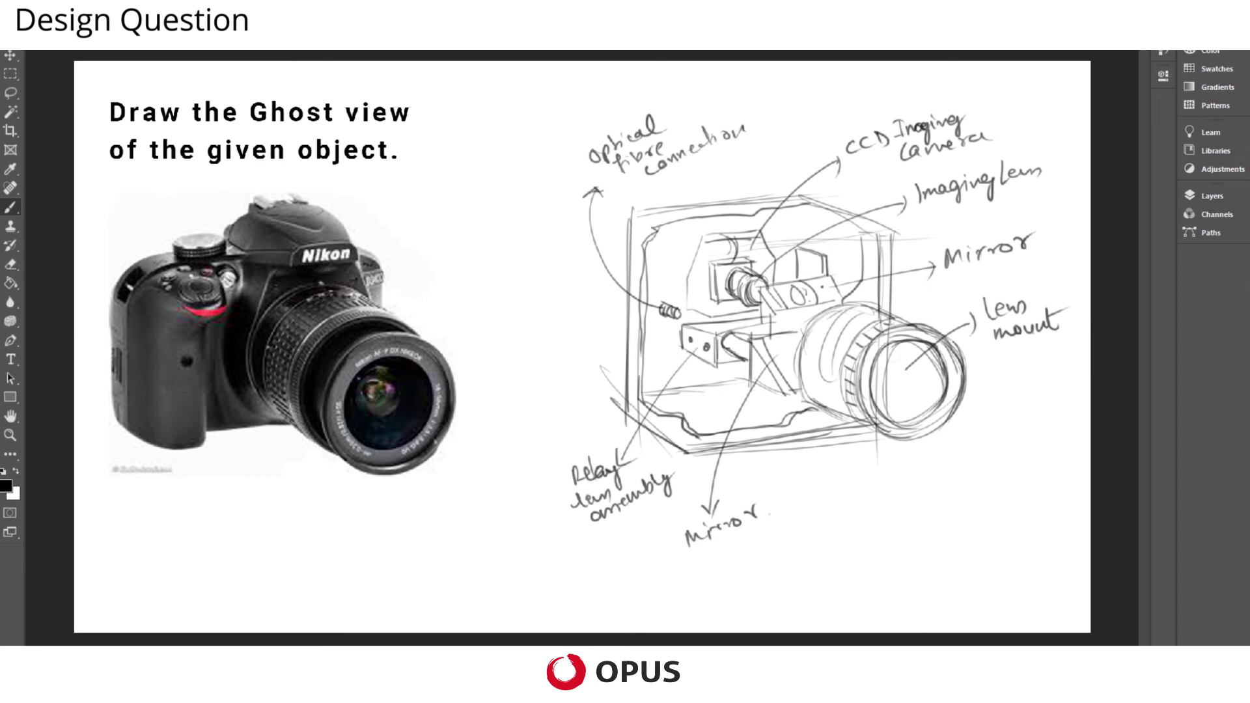
- Darken the rear part of the lens barrel with repeated outlines and curved contour strokes
{"action": "left_click_drag", "start_coordinate": [873, 304], "coordinate": [934, 329]}
{"action": "mouse_move", "coordinate": [870, 304]}
{"action": "left_mouse_down"}
{"action": "mouse_move", "coordinate": [840, 307]}
{"action": "mouse_move", "coordinate": [801, 379]}
{"action": "left_mouse_up"}
{"action": "left_click_drag", "start_coordinate": [814, 335], "coordinate": [812, 405]}
{"action": "left_click_drag", "start_coordinate": [822, 320], "coordinate": [851, 307]}
{"action": "left_click_drag", "start_coordinate": [806, 379], "coordinate": [849, 399]}
{"action": "left_click_drag", "start_coordinate": [822, 337], "coordinate": [820, 402]}
{"action": "left_click_drag", "start_coordinate": [820, 360], "coordinate": [839, 411]}
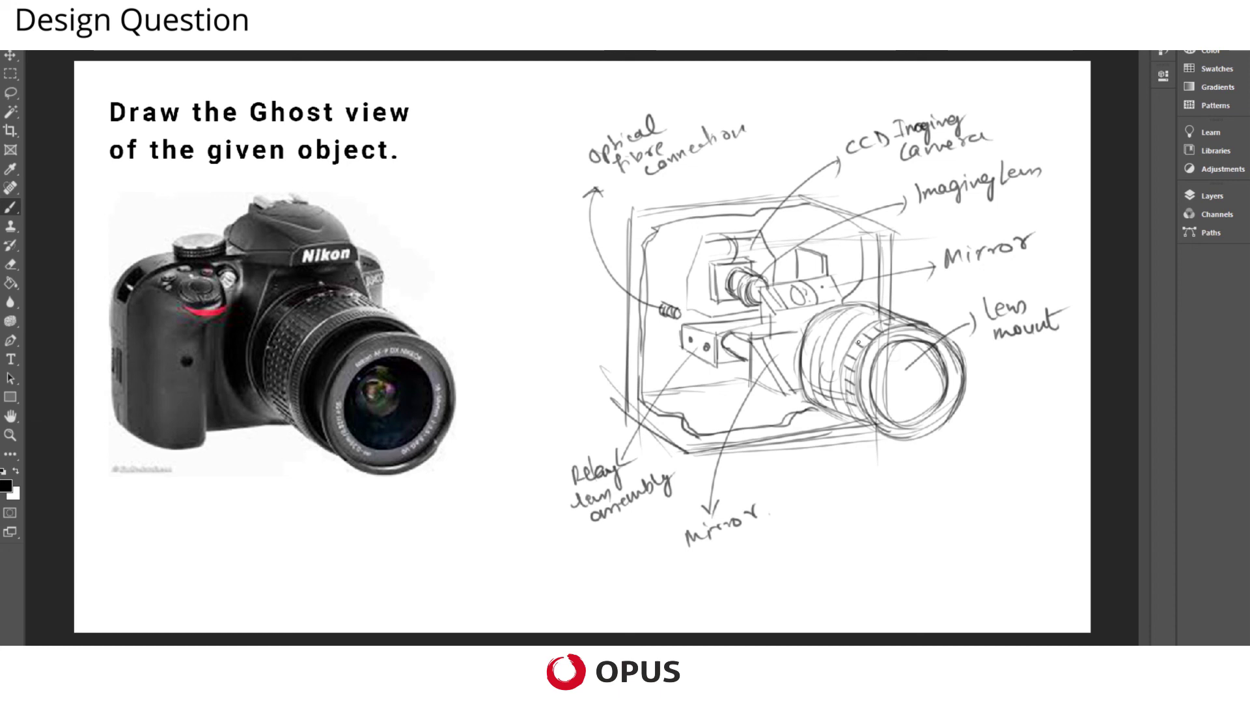
- Thicken the lens's front rim and add inner curves to give the glass opening depth
{"action": "mouse_move", "coordinate": [861, 330]}
{"action": "left_mouse_down"}
{"action": "mouse_move", "coordinate": [840, 404]}
{"action": "mouse_move", "coordinate": [912, 438]}
{"action": "left_mouse_up"}
{"action": "left_click_drag", "start_coordinate": [881, 352], "coordinate": [932, 327]}
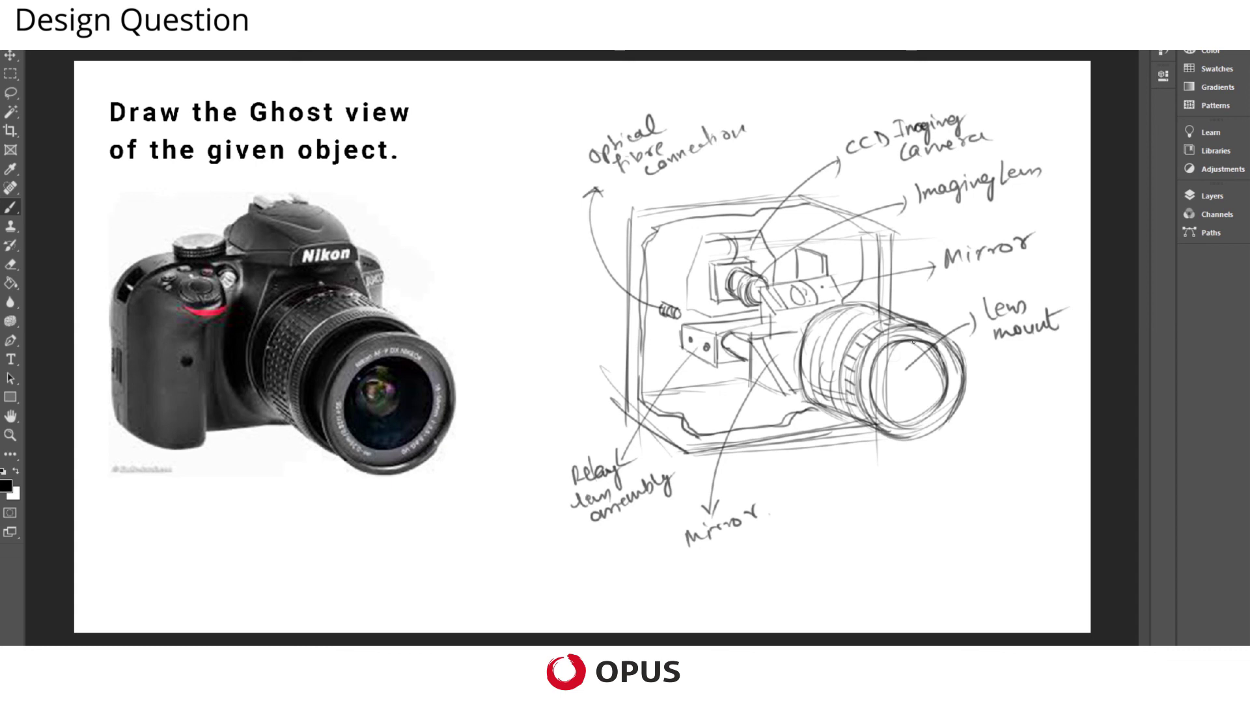
{"action": "mouse_move", "coordinate": [914, 341]}
{"action": "left_mouse_down"}
{"action": "mouse_move", "coordinate": [909, 405]}
{"action": "mouse_move", "coordinate": [894, 415]}
{"action": "left_mouse_up"}
{"action": "mouse_move", "coordinate": [921, 376]}
{"action": "left_mouse_down"}
{"action": "mouse_move", "coordinate": [879, 404]}
{"action": "mouse_move", "coordinate": [913, 395]}
{"action": "mouse_move", "coordinate": [919, 345]}
{"action": "mouse_move", "coordinate": [902, 410]}
{"action": "mouse_move", "coordinate": [913, 349]}
{"action": "mouse_move", "coordinate": [890, 343]}
{"action": "left_mouse_up"}
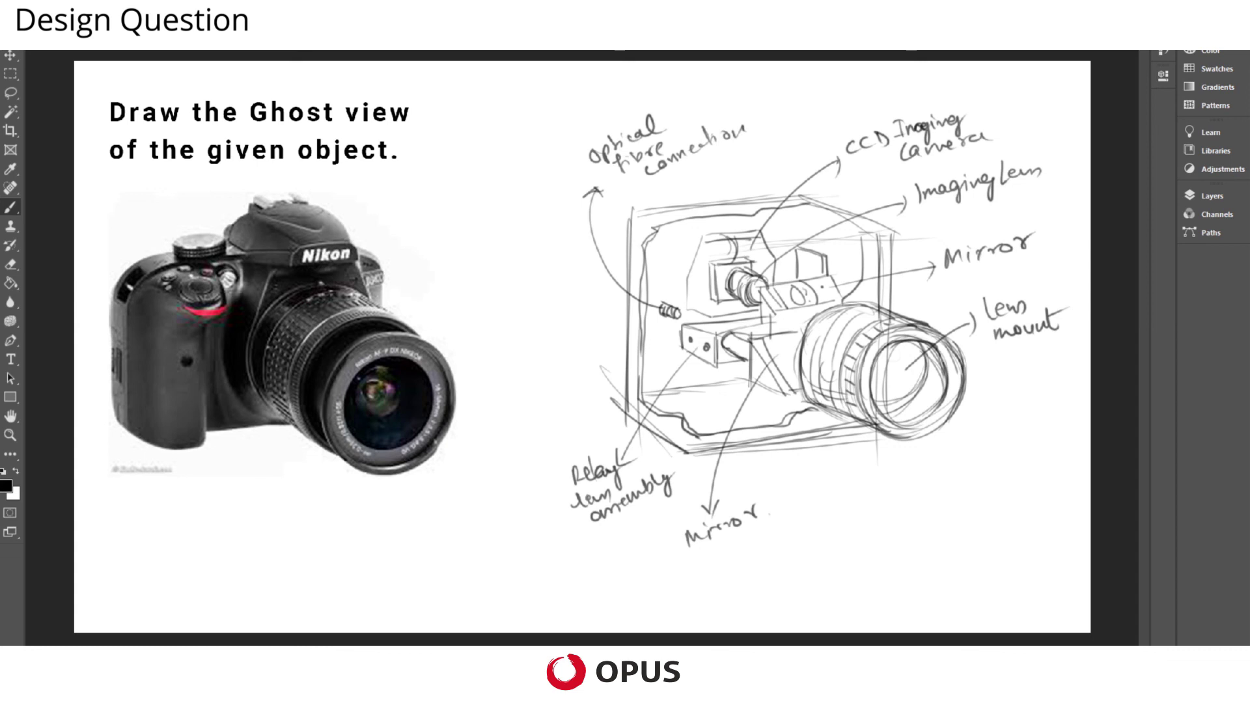
- Add a small hole detail and short strokes to the face of the lower mirror plate
{"action": "left_click", "coordinate": [788, 362]}
{"action": "left_click_drag", "start_coordinate": [789, 339], "coordinate": [783, 356]}
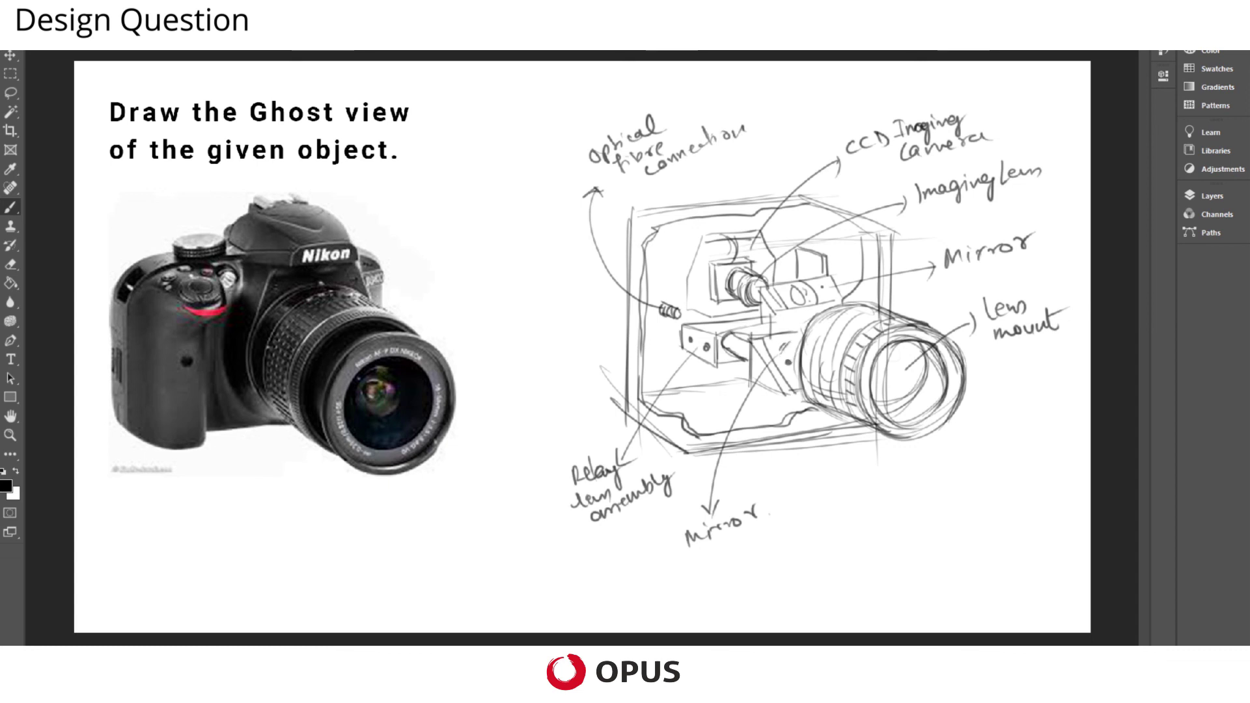